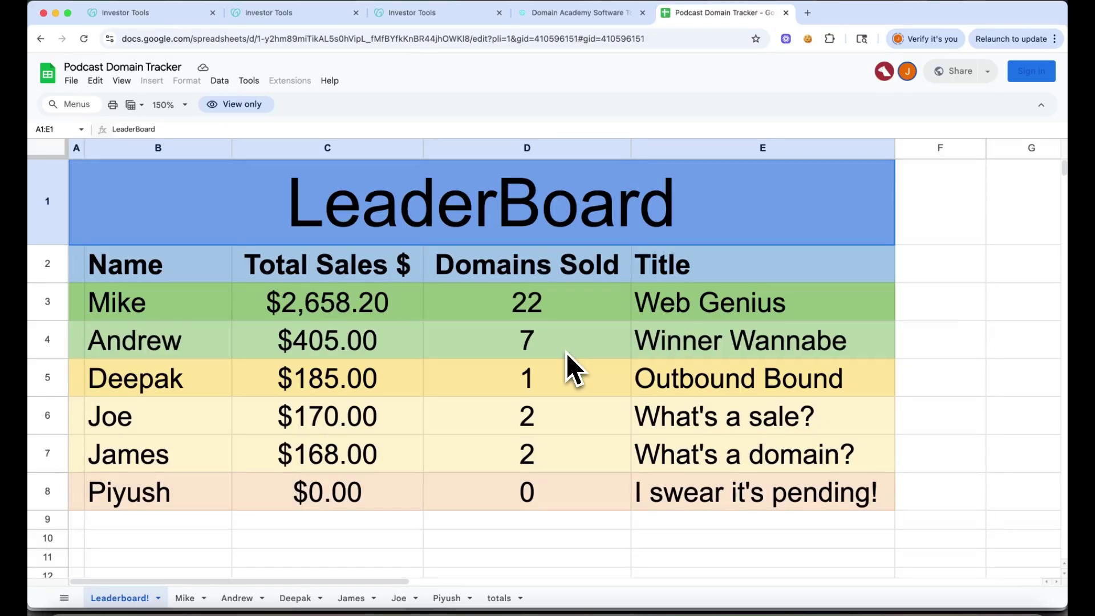
# Open the fifth participant's sheet in the Podcast Domain Tracker and review the purchased domains down to gilmour.io
pyautogui.click(399, 599)
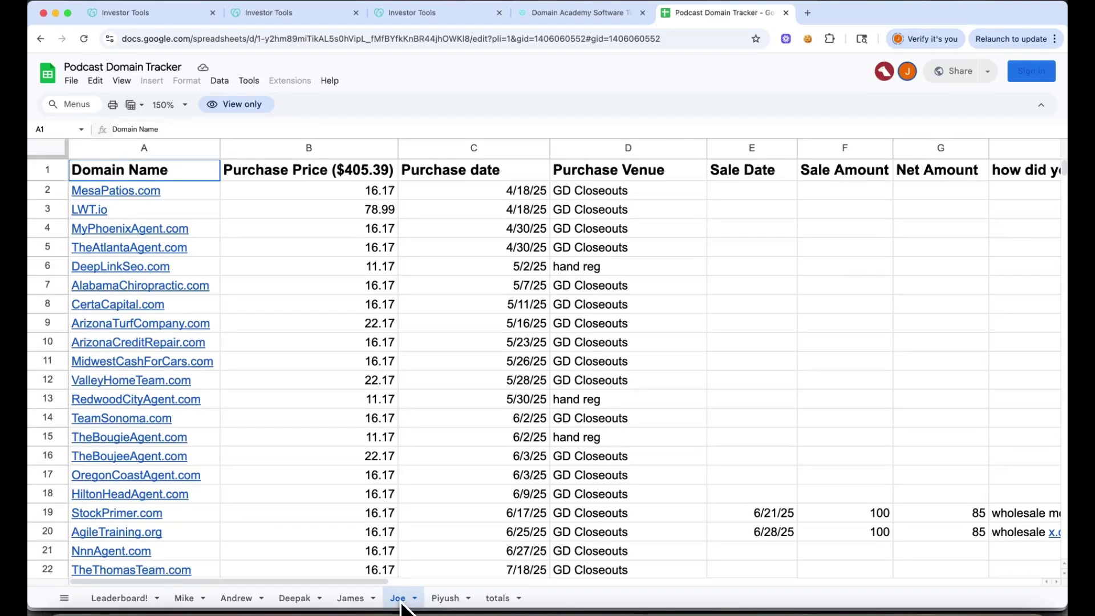
pyautogui.scroll(-5, 338, 429)
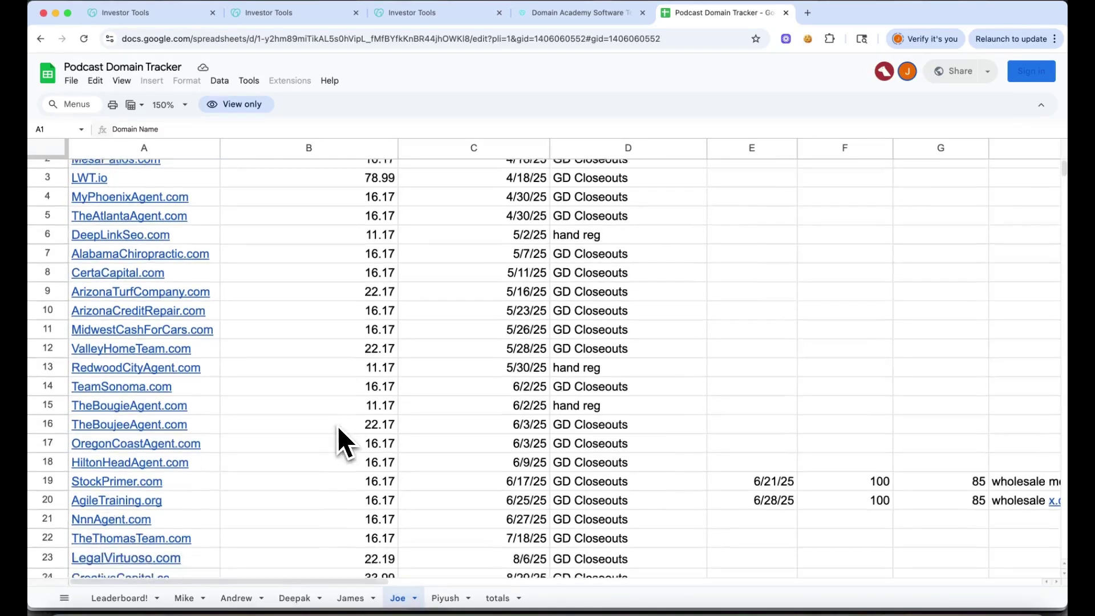
pyautogui.scroll(-4, 339, 429)
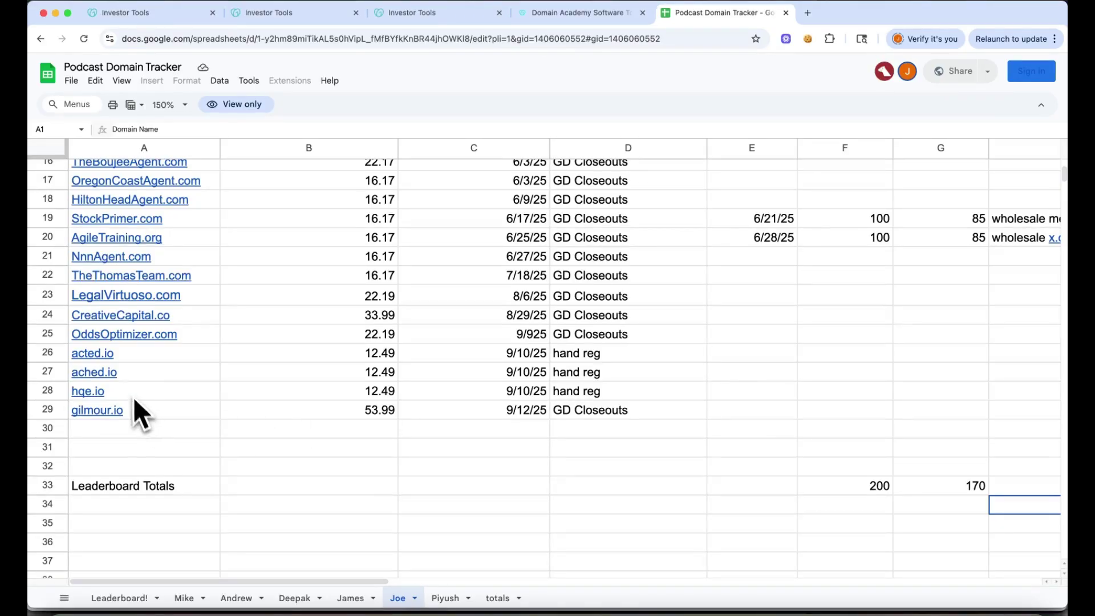
pyautogui.moveTo(121, 358)
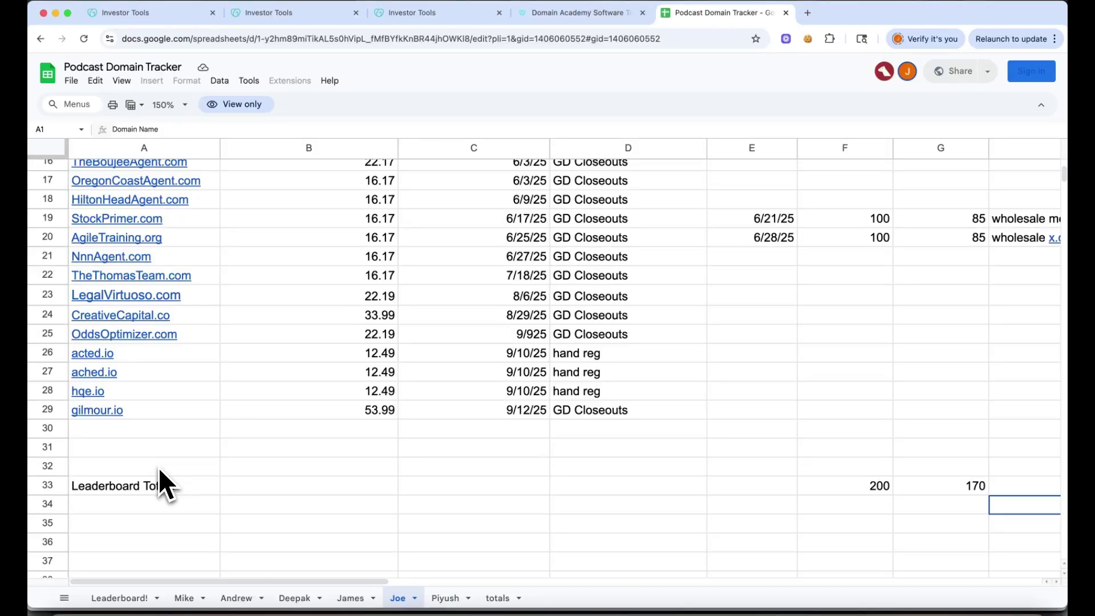
pyautogui.click(180, 448)
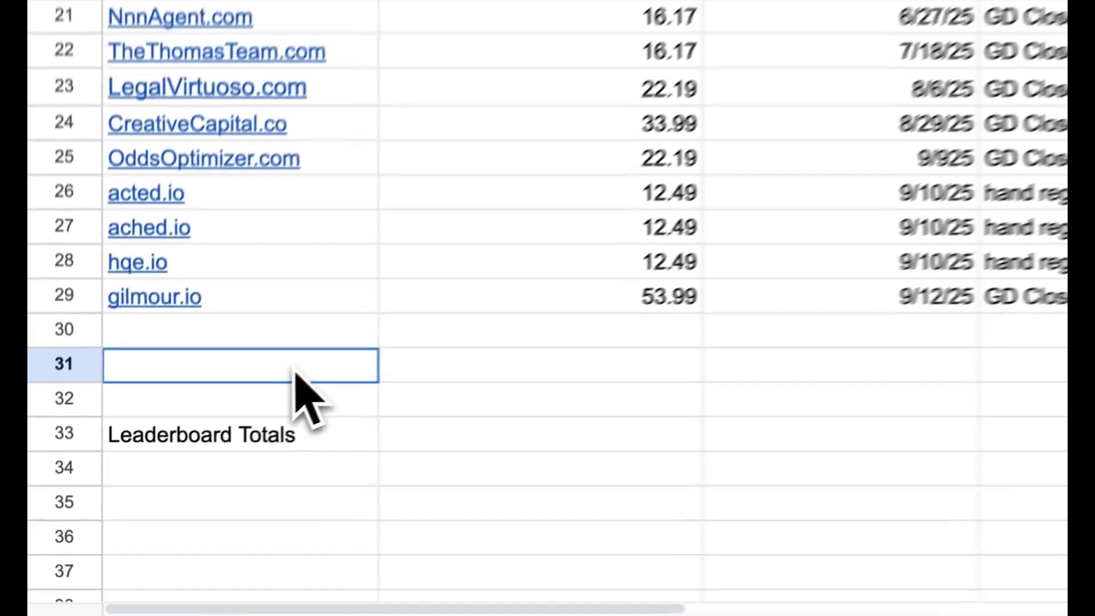
pyautogui.moveTo(291, 305)
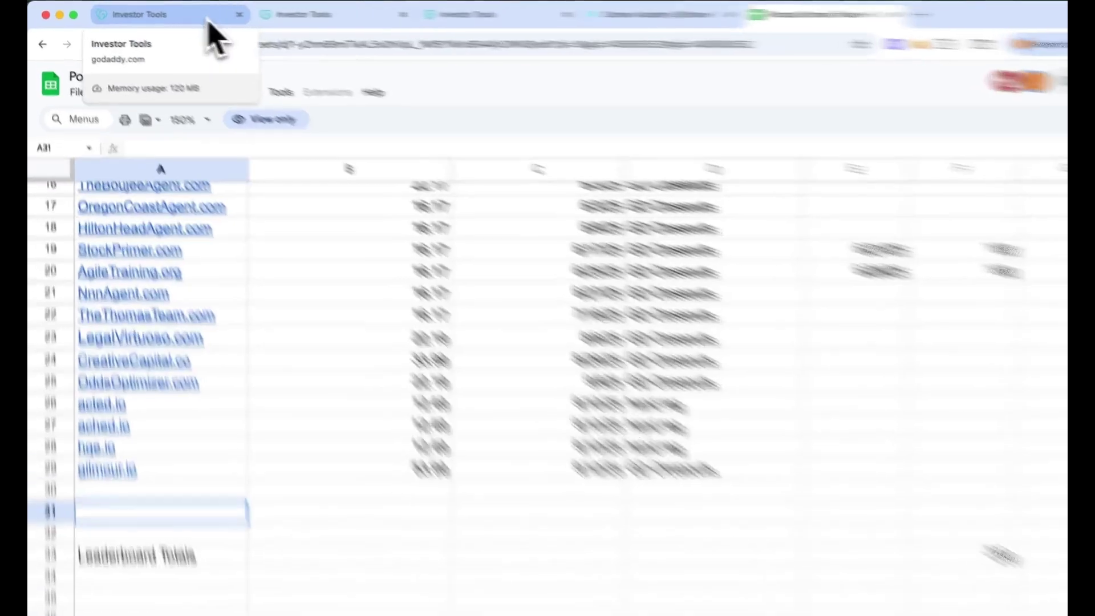
# Switch to the Domain Academy Software Tools page and review the descriptions of the available tools
pyautogui.click(185, 17)
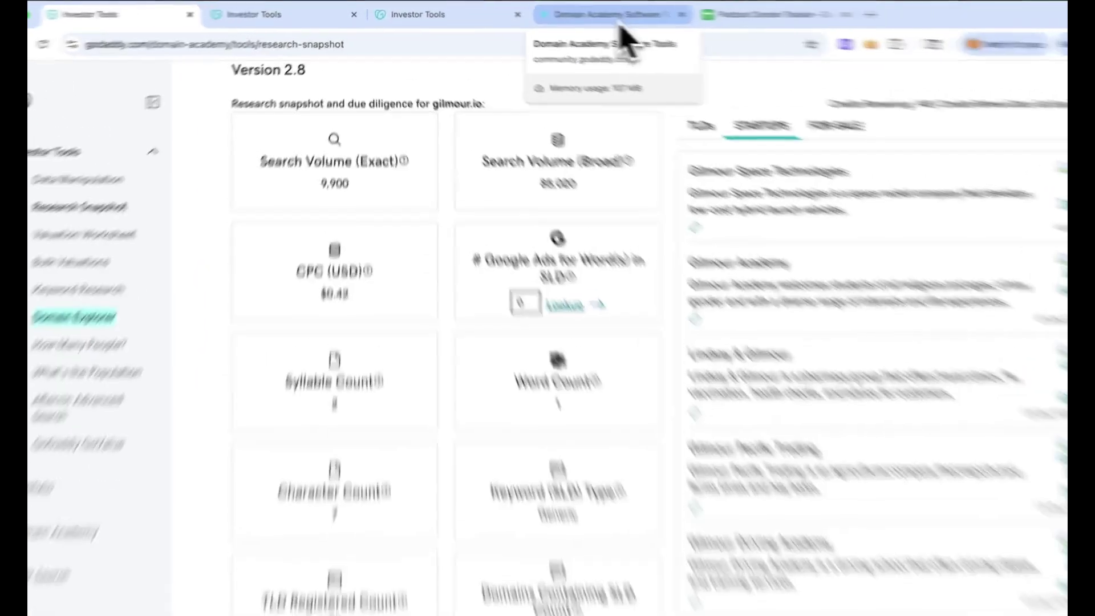
pyautogui.click(620, 22)
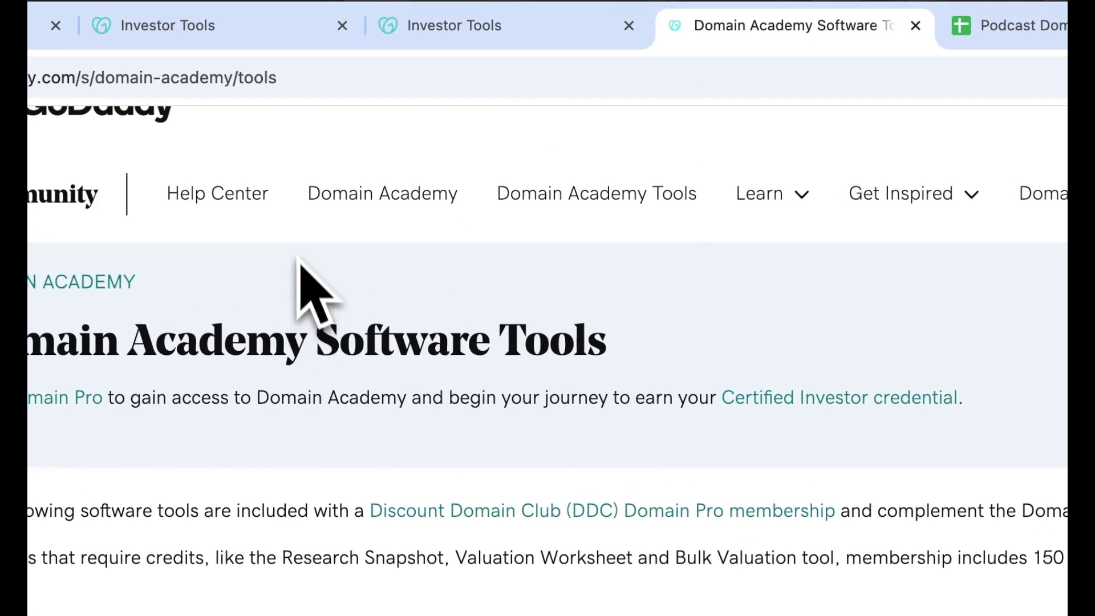
pyautogui.scroll(-5, 299, 260)
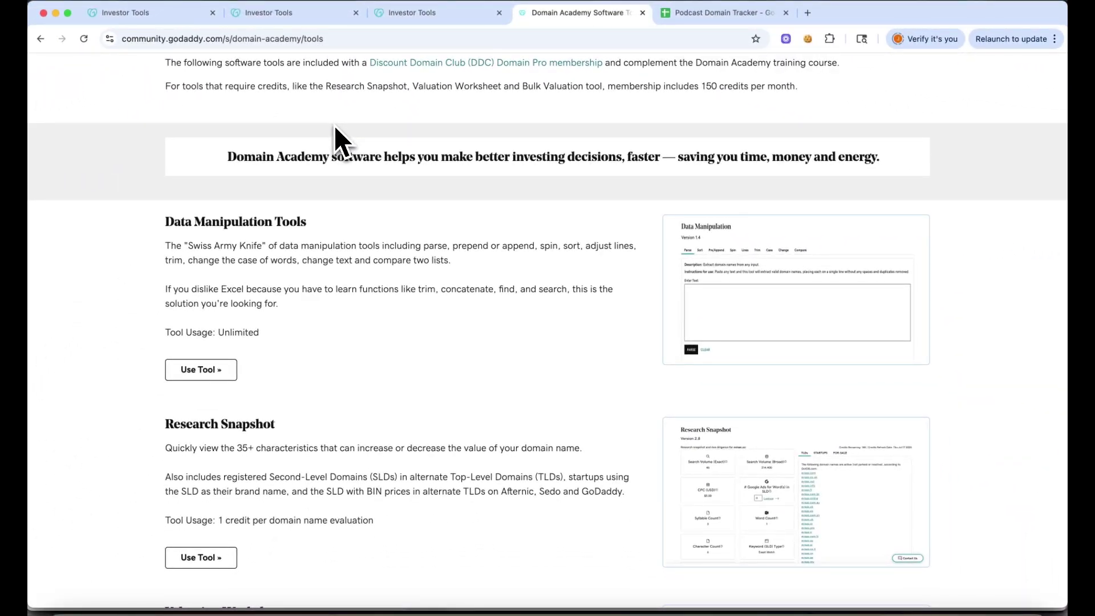
pyautogui.scroll(-8, 334, 125)
pyautogui.scroll(-15, 334, 133)
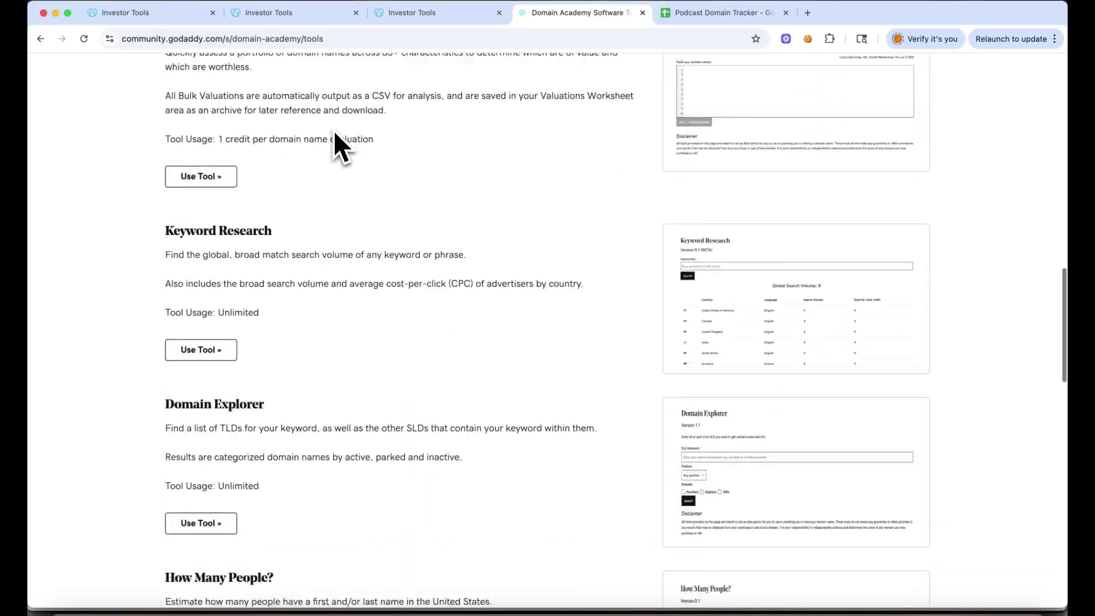
pyautogui.scroll(-2, 323, 187)
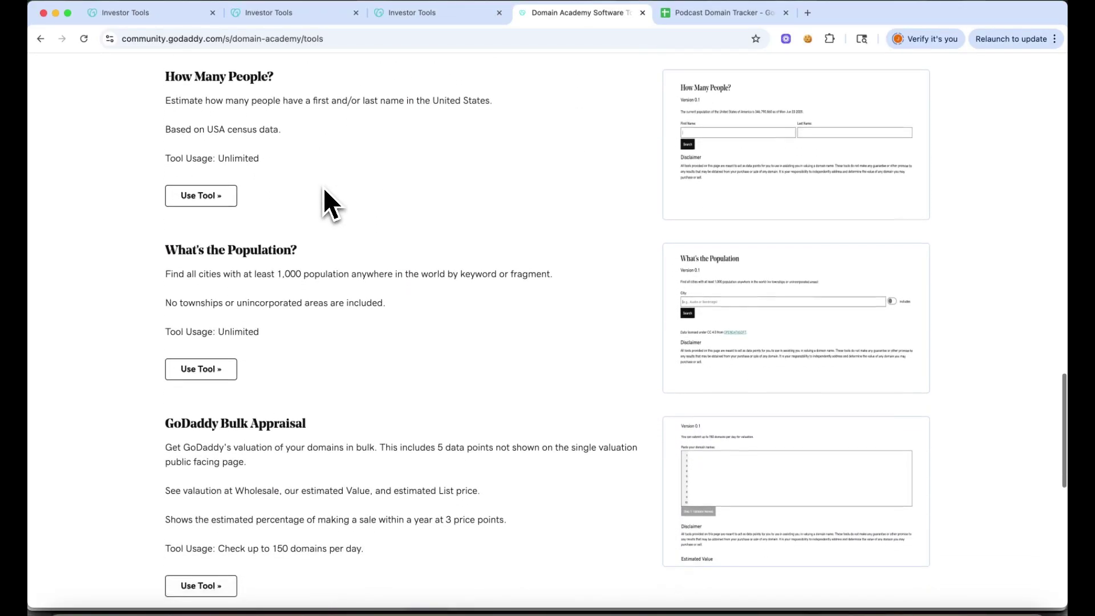
pyautogui.scroll(12, 323, 188)
pyautogui.scroll(12, 322, 190)
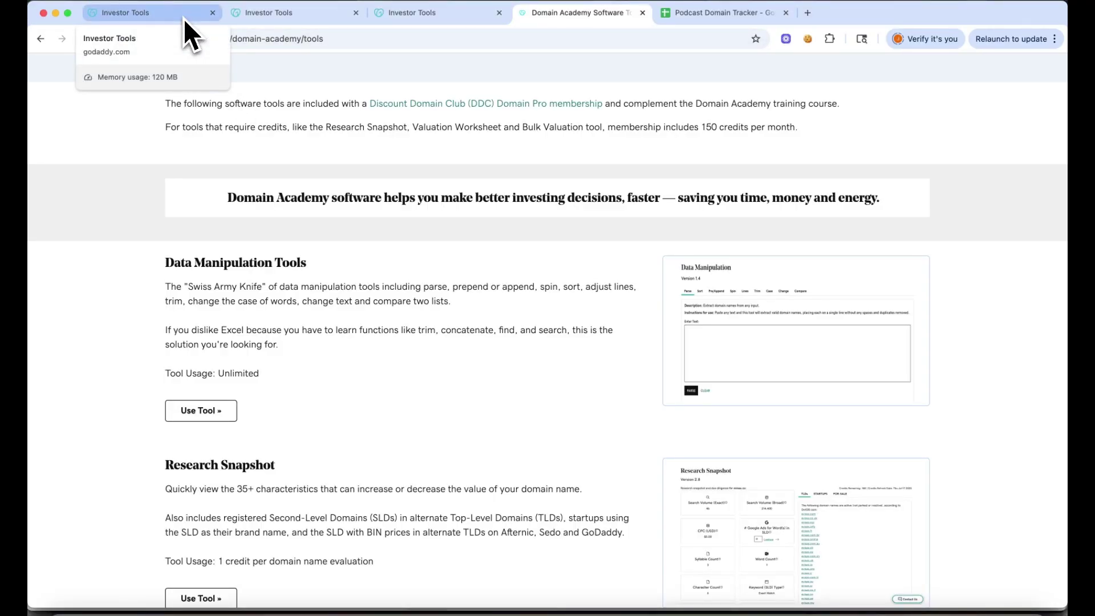
# Return to the Research Snapshot for gilmour.io and examine its list of active TLDs
pyautogui.click(182, 16)
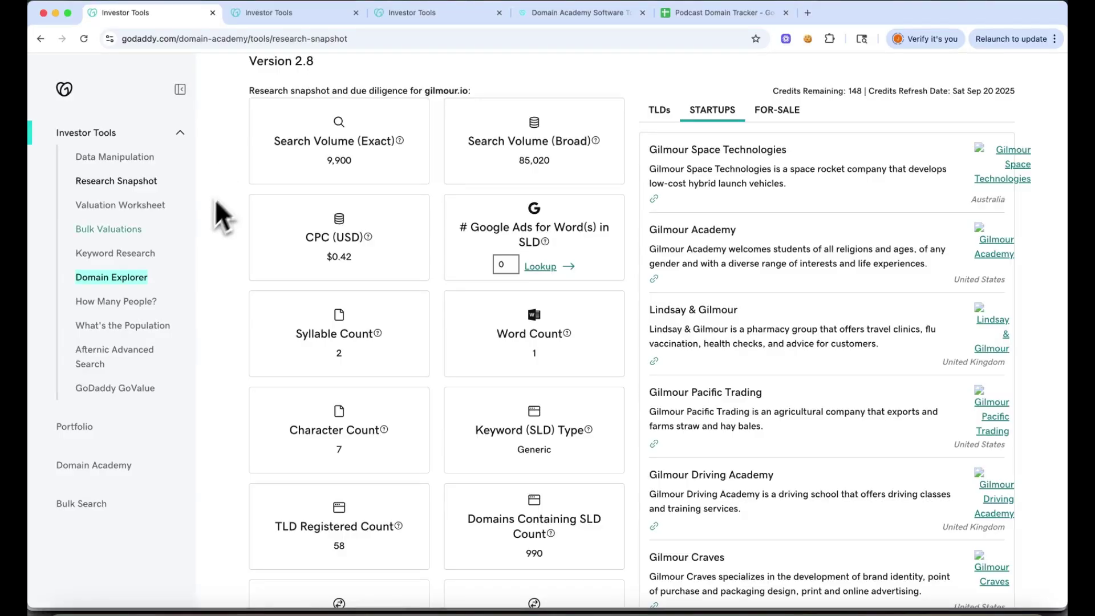
pyautogui.scroll(3, 207, 203)
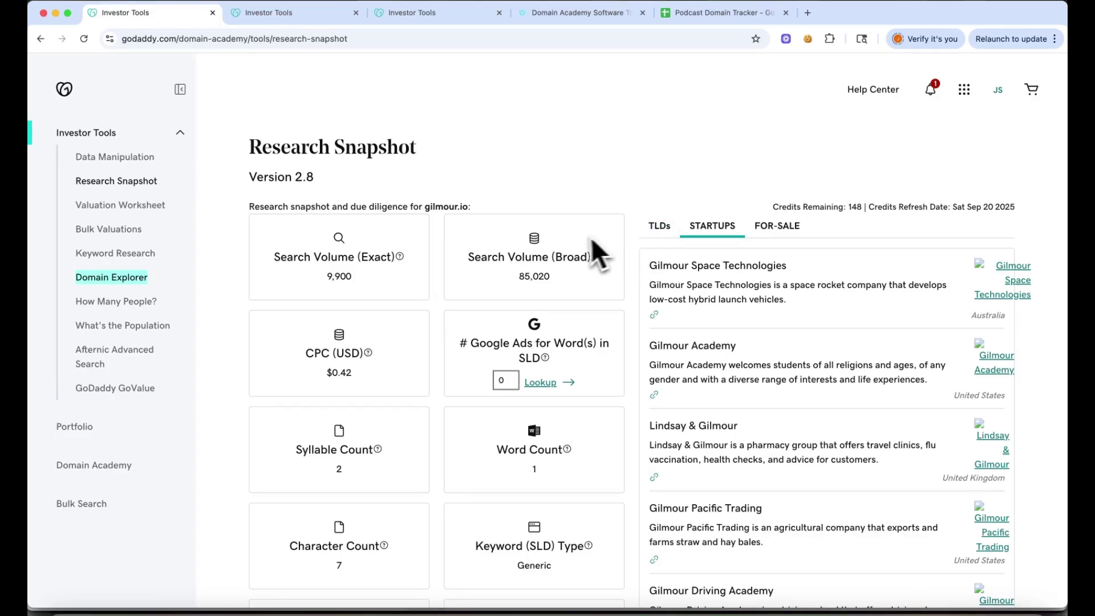
pyautogui.click(657, 229)
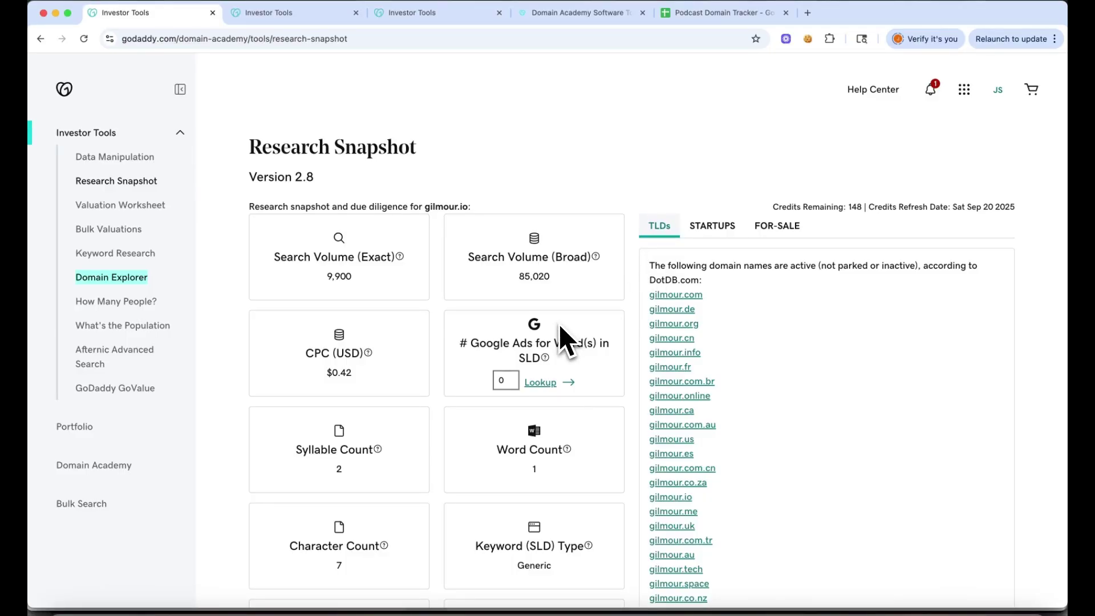
pyautogui.scroll(-1, 528, 336)
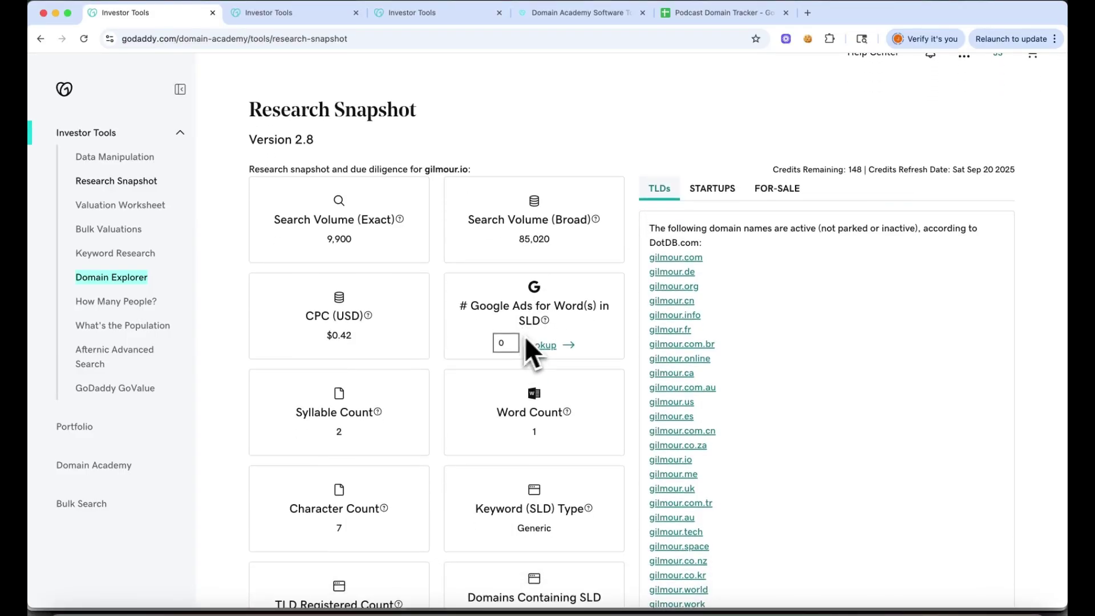
pyautogui.scroll(-2, 696, 267)
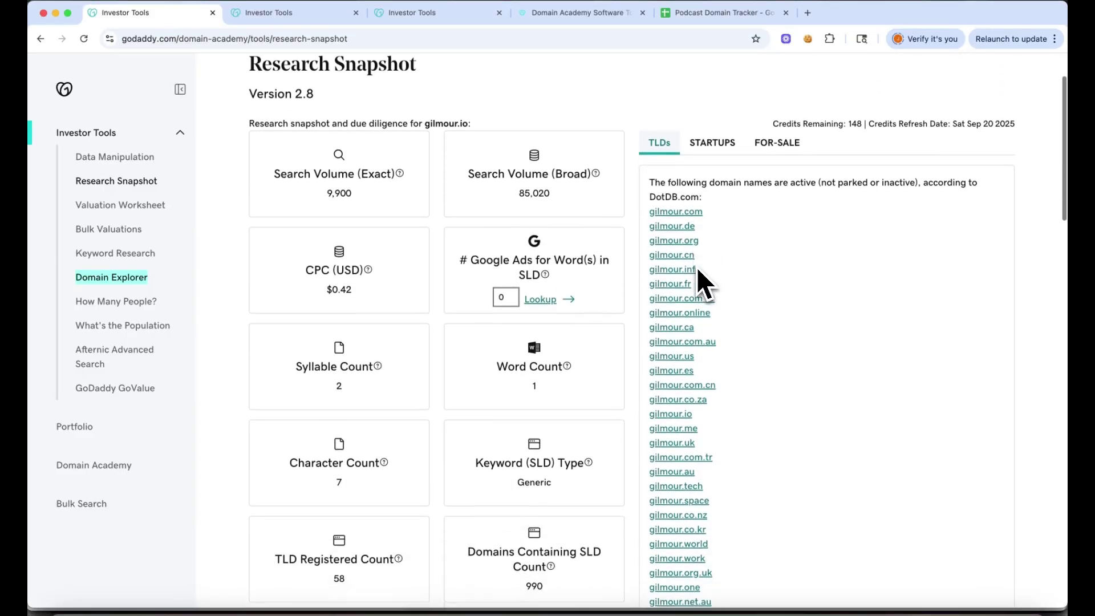
pyautogui.scroll(-2, 696, 267)
pyautogui.scroll(-2, 385, 507)
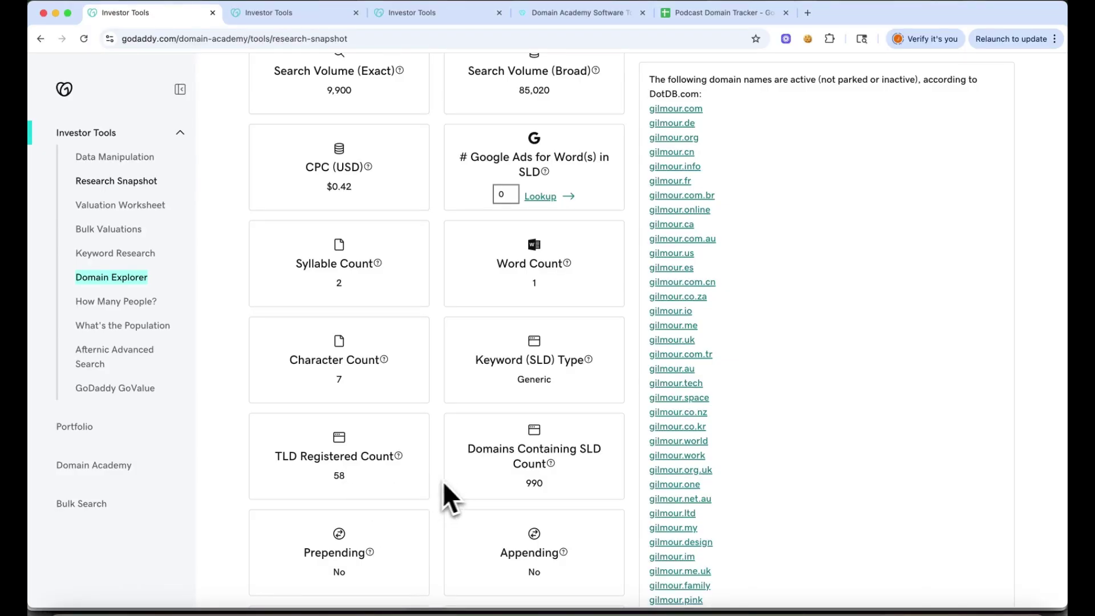
# Examine the remaining gilmour.io snapshot metrics, from search volume and Google Ads through company counts to the domain valuations
pyautogui.scroll(3, 444, 484)
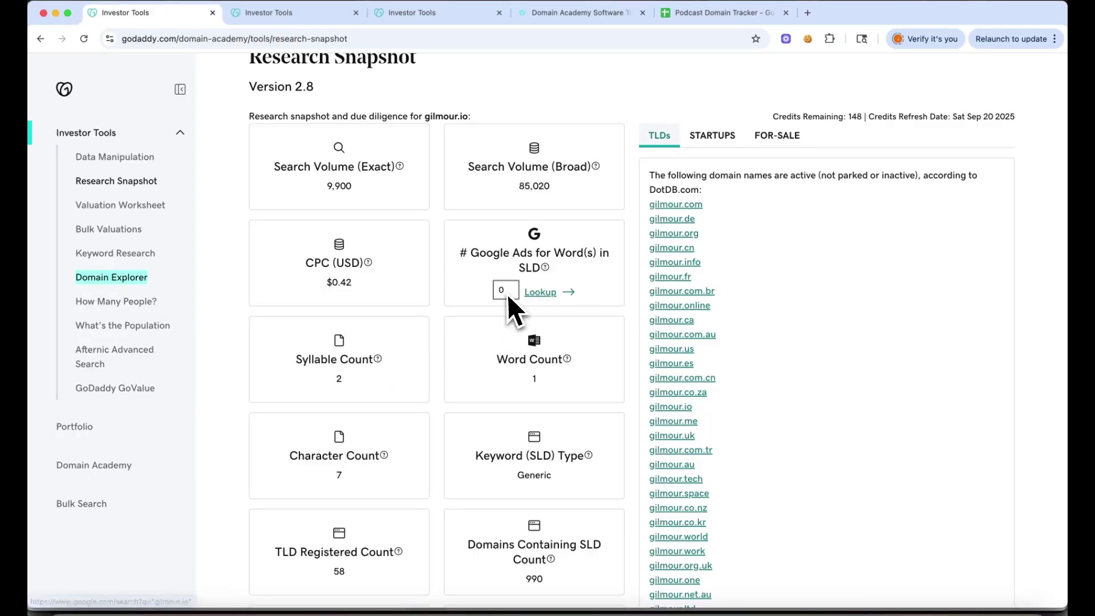
pyautogui.scroll(-2, 429, 361)
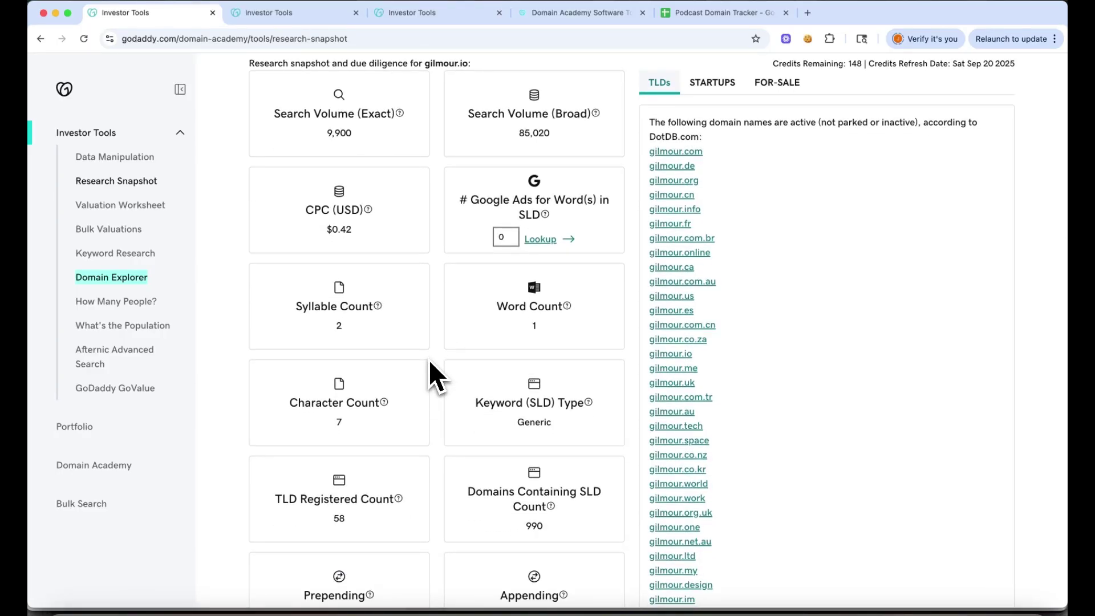
pyautogui.scroll(-5, 429, 360)
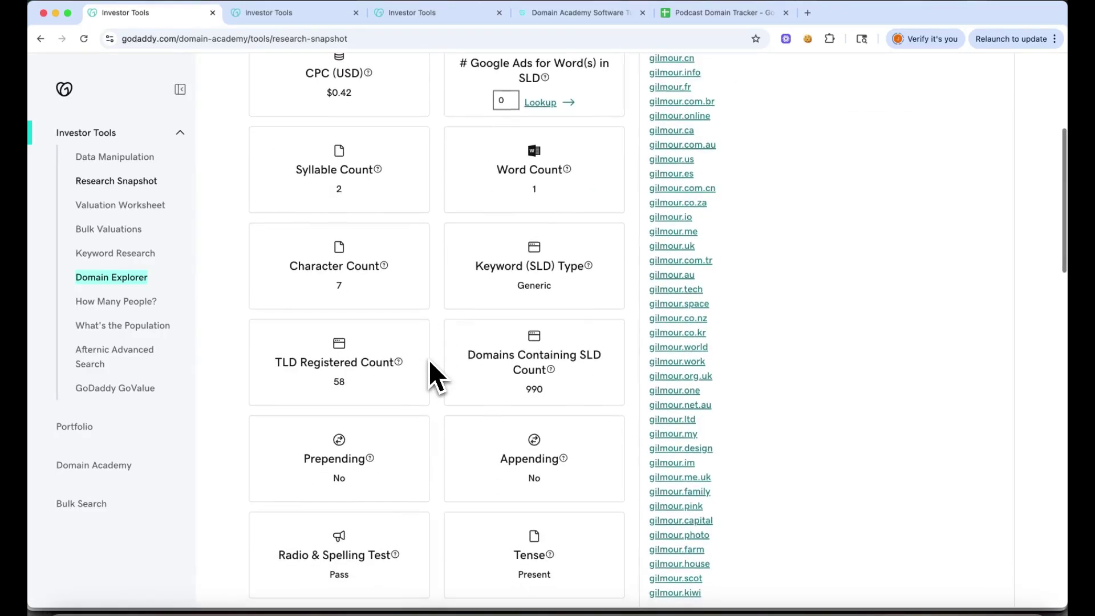
pyautogui.scroll(-8, 429, 361)
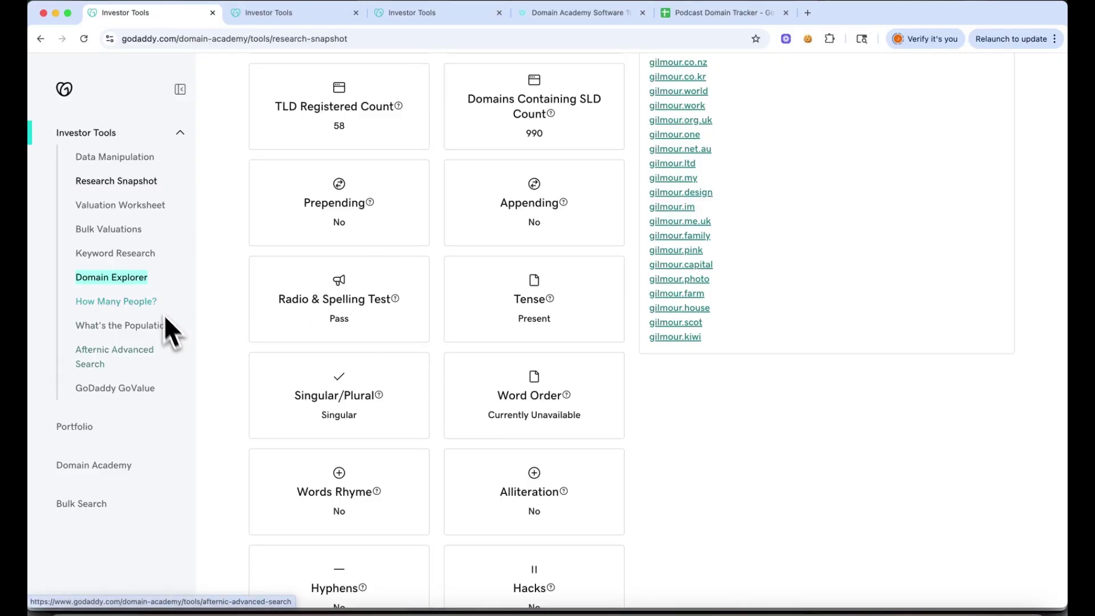
pyautogui.scroll(-3, 294, 433)
pyautogui.scroll(-6, 296, 434)
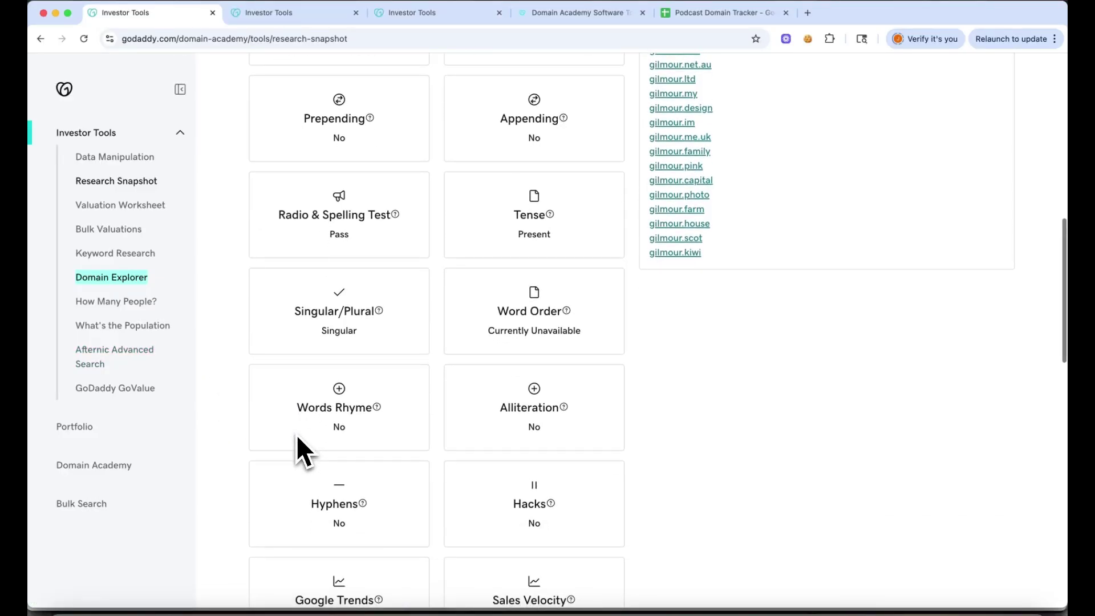
pyautogui.scroll(-4, 296, 435)
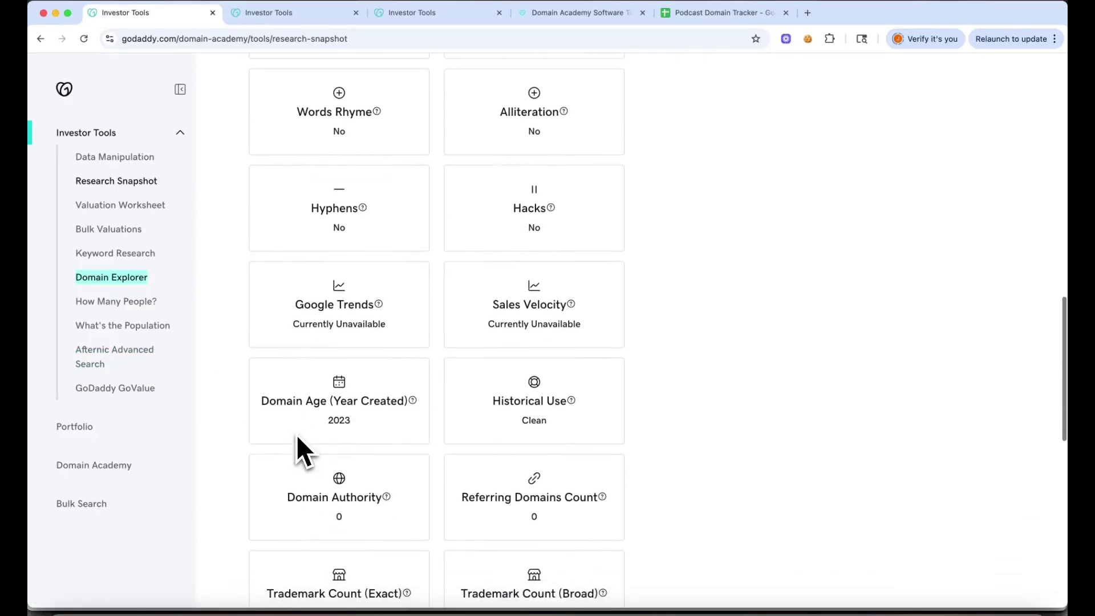
pyautogui.scroll(-6, 296, 435)
pyautogui.scroll(-6, 296, 434)
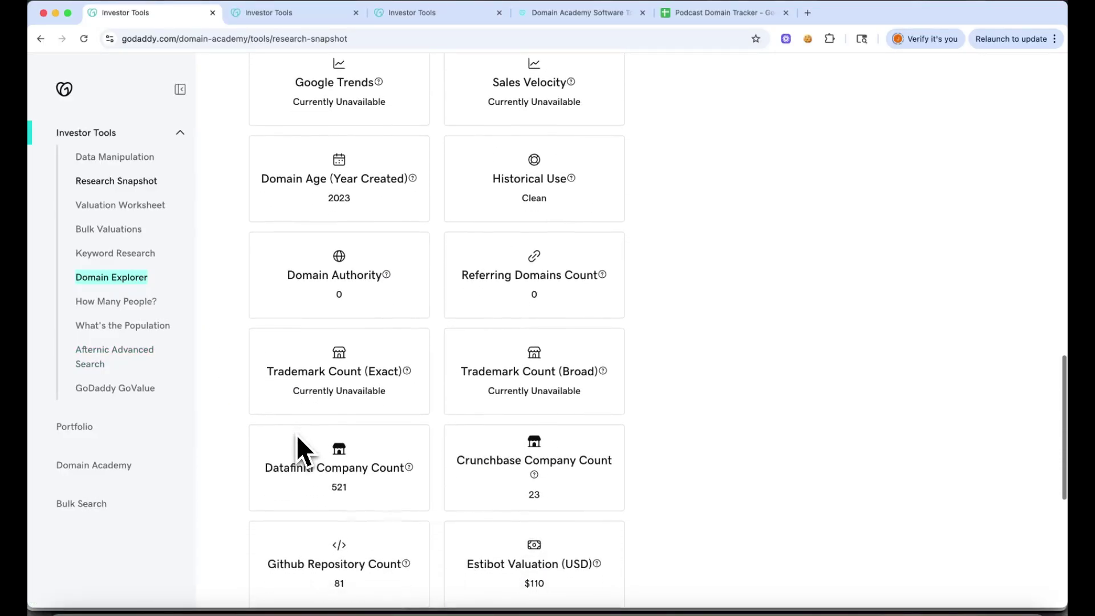
pyautogui.scroll(-2, 296, 442)
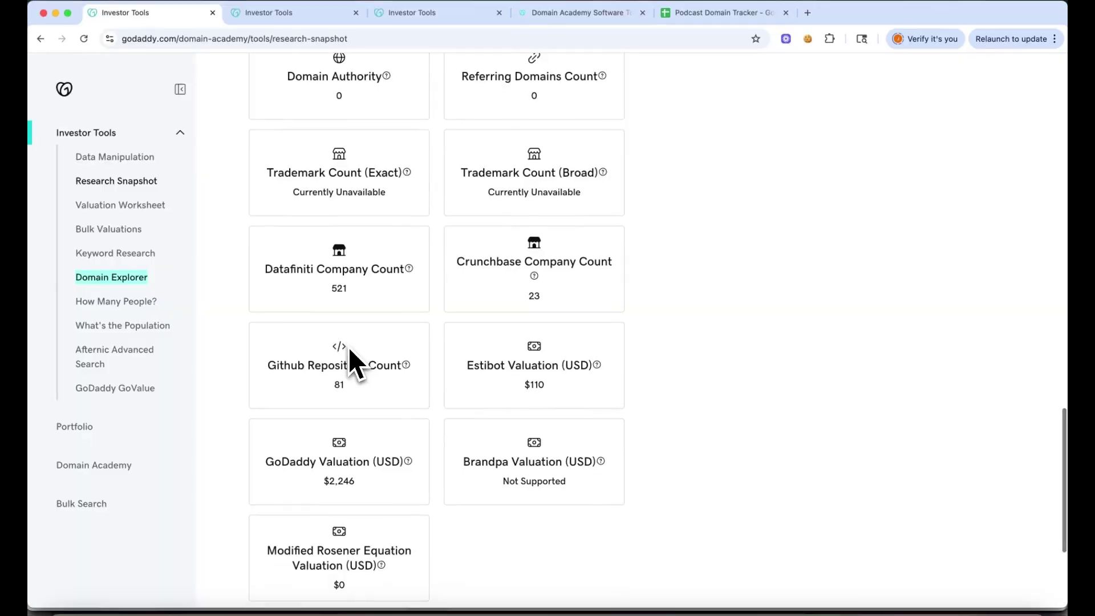
pyautogui.scroll(-2, 350, 350)
pyautogui.scroll(5, 350, 350)
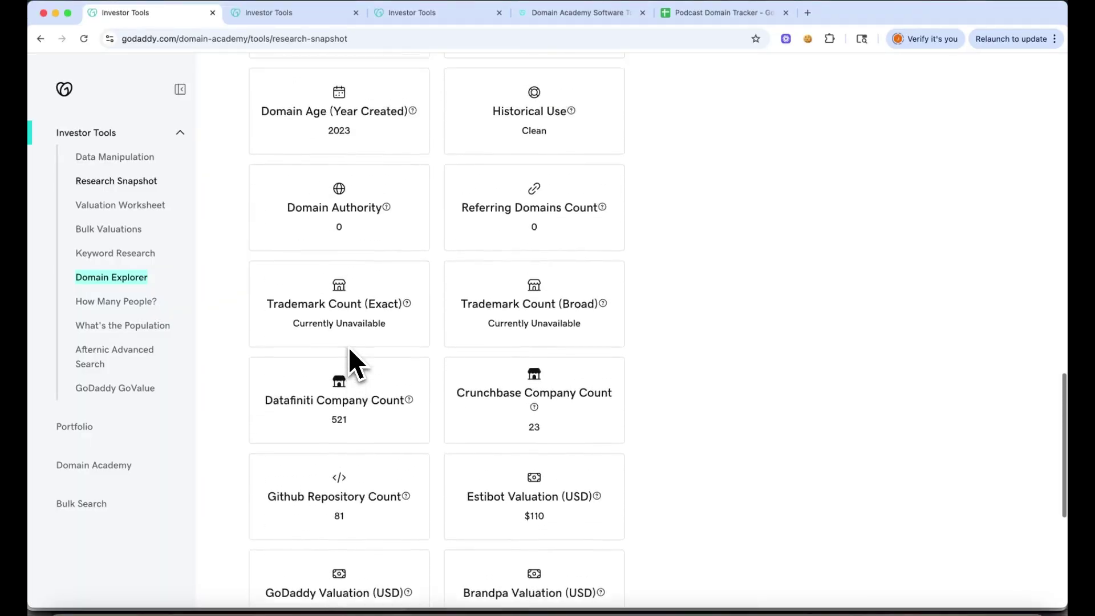
pyautogui.scroll(15, 349, 361)
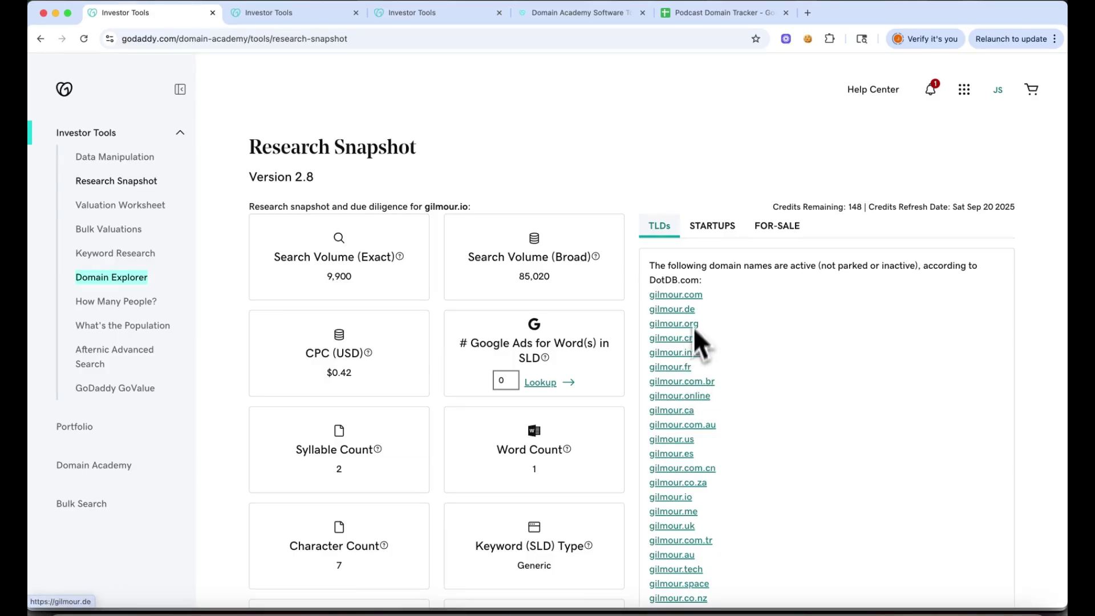
# View the startups using the Gilmour name and the for-sale listings in the gilmour.io snapshot
pyautogui.click(713, 227)
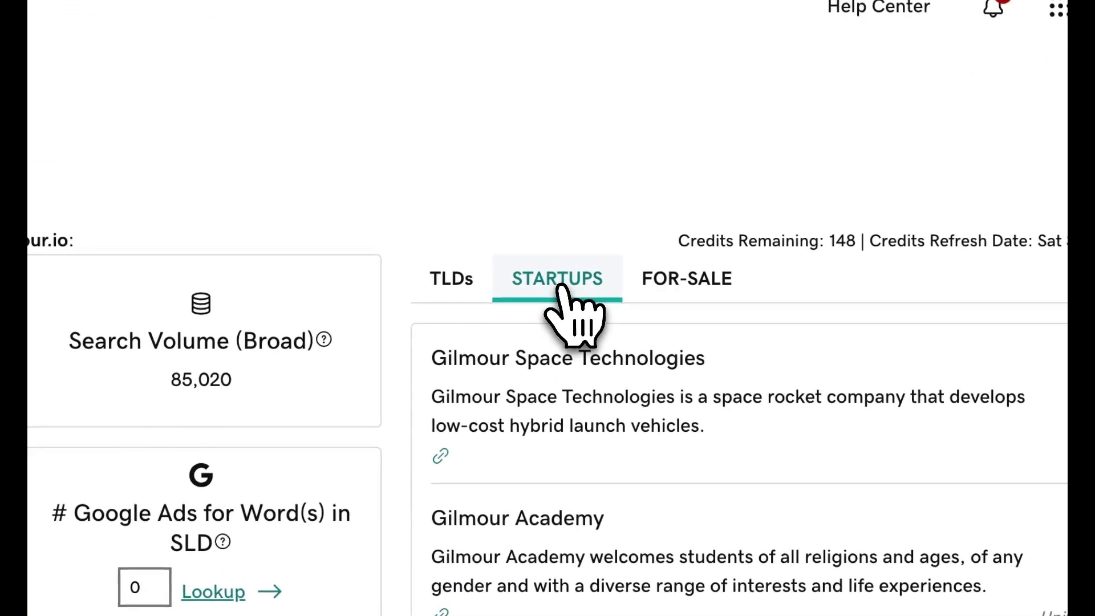
pyautogui.scroll(-1, 565, 302)
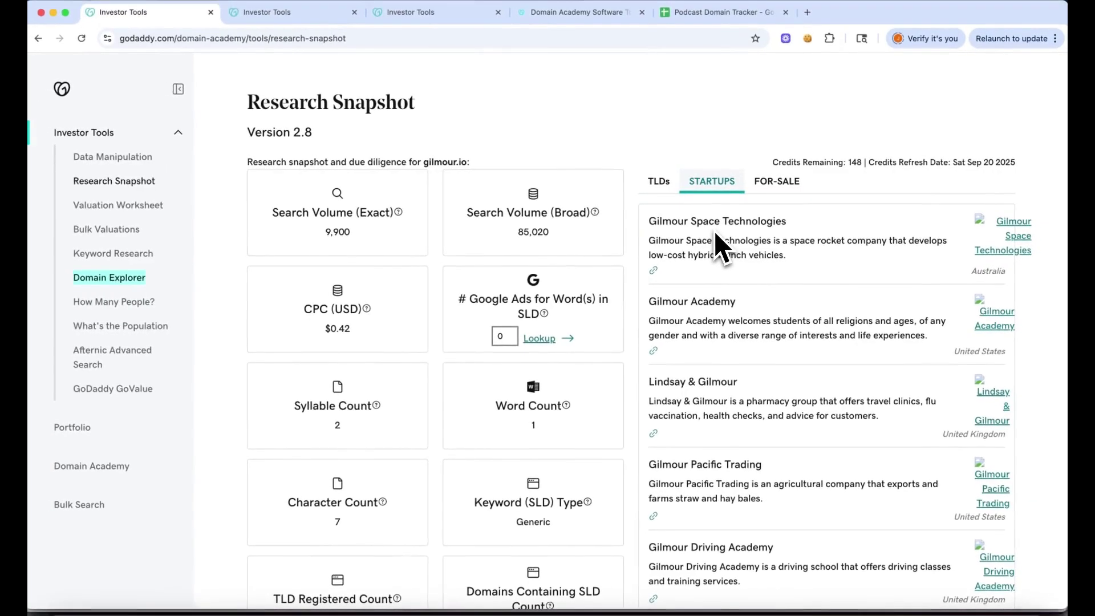
pyautogui.scroll(-3, 719, 248)
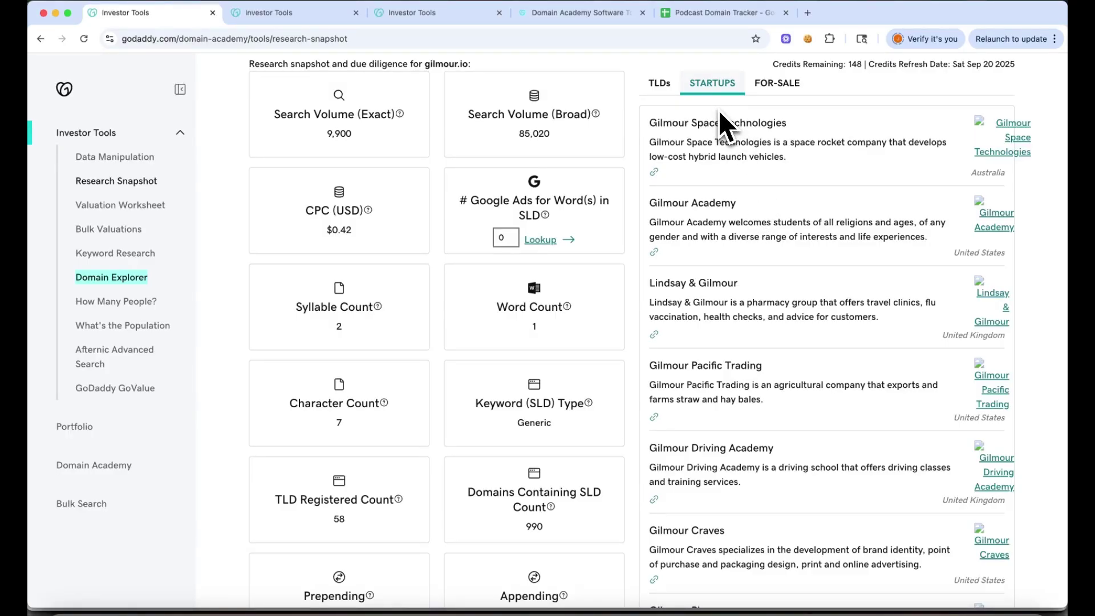
pyautogui.click(777, 83)
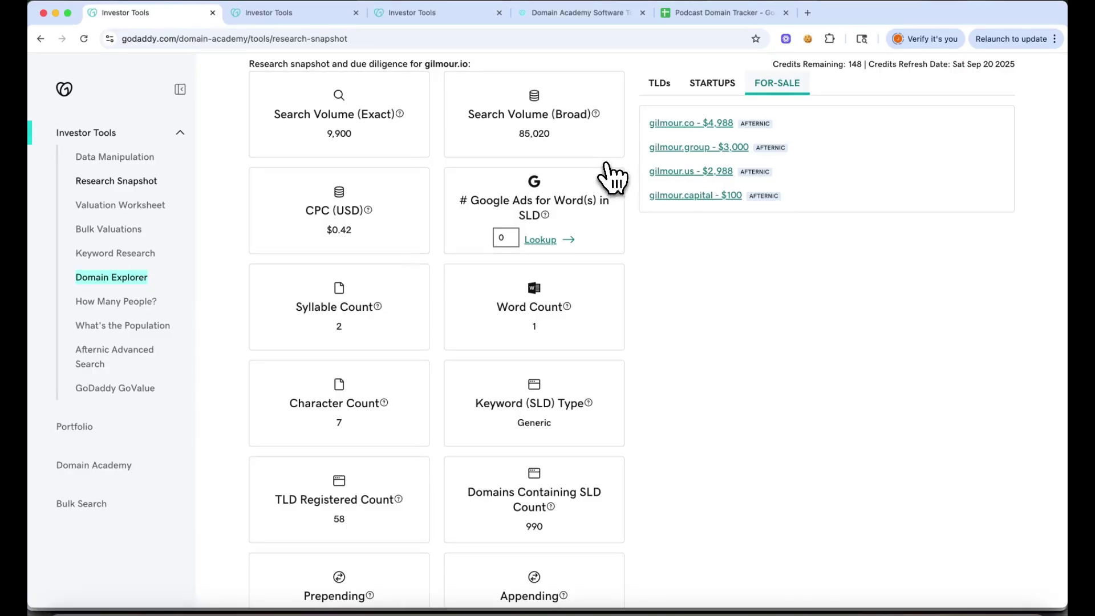
# Search the Domain Explorer for the SLD keyword gilmour and dismiss the update notification
pyautogui.click(294, 23)
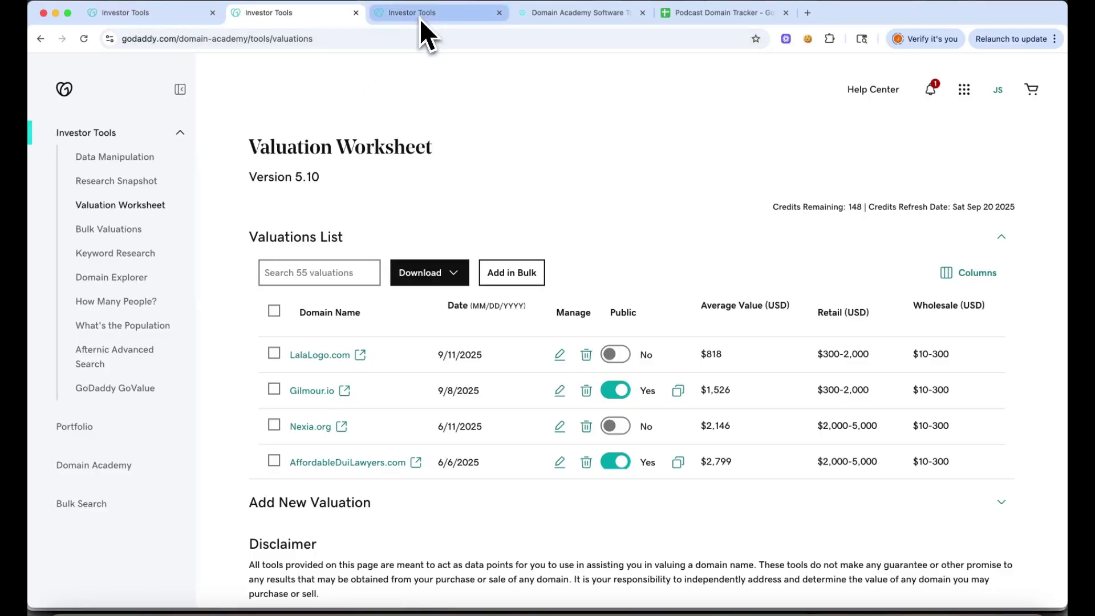
pyautogui.click(98, 283)
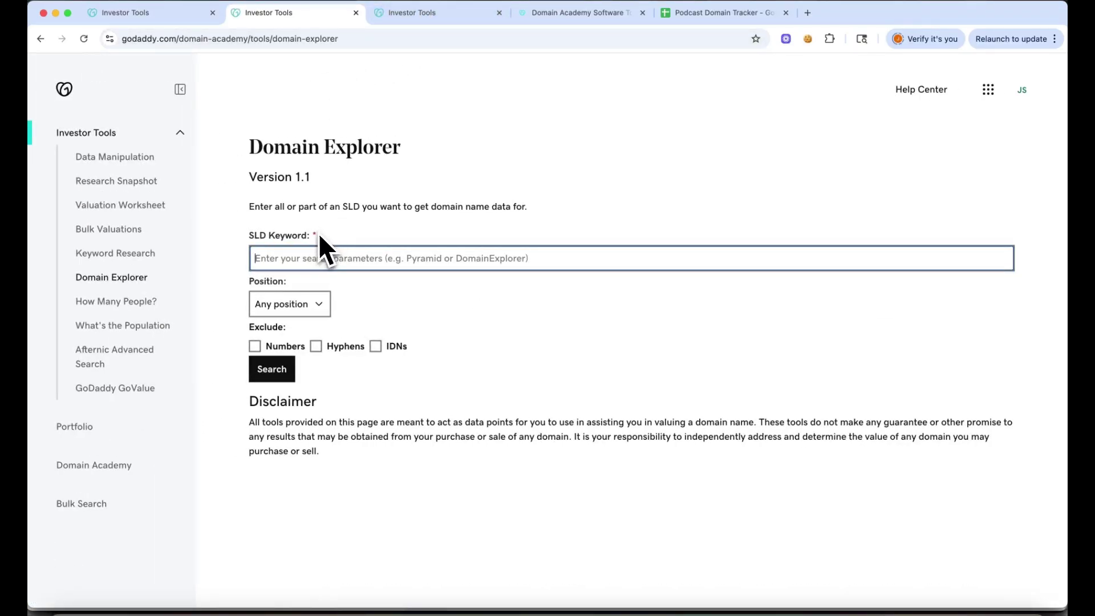
pyautogui.write('gilm')
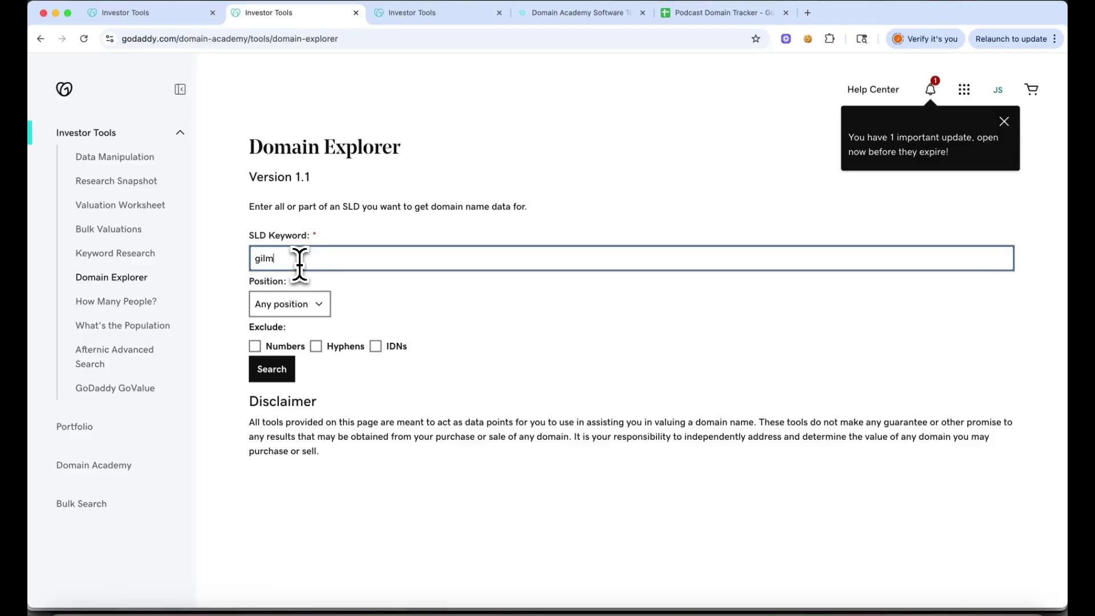
pyautogui.write('our')
pyautogui.press('Return')
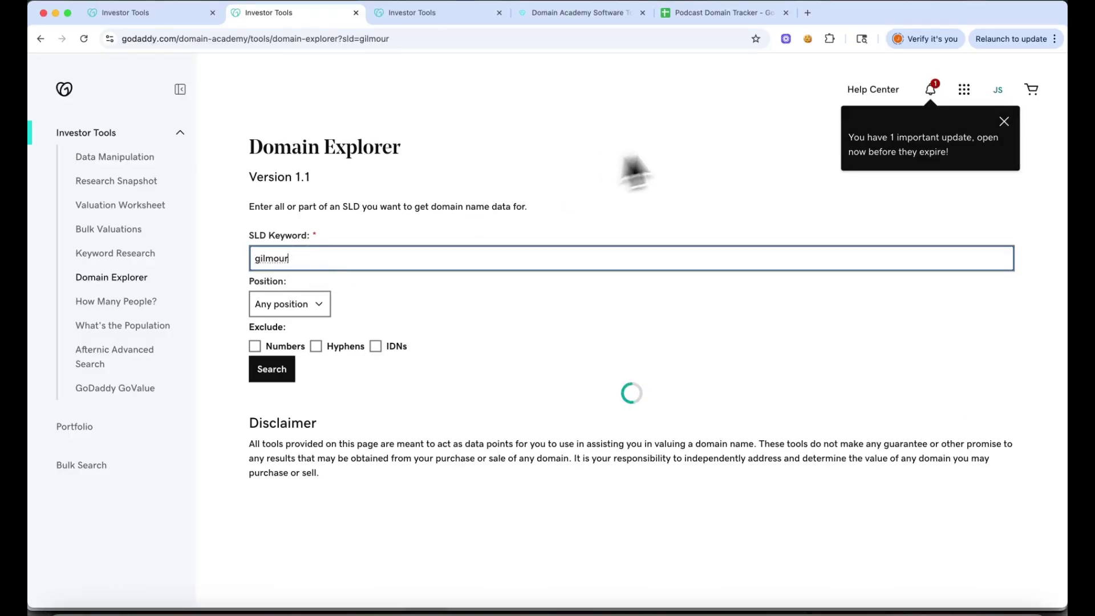
pyautogui.click(1004, 122)
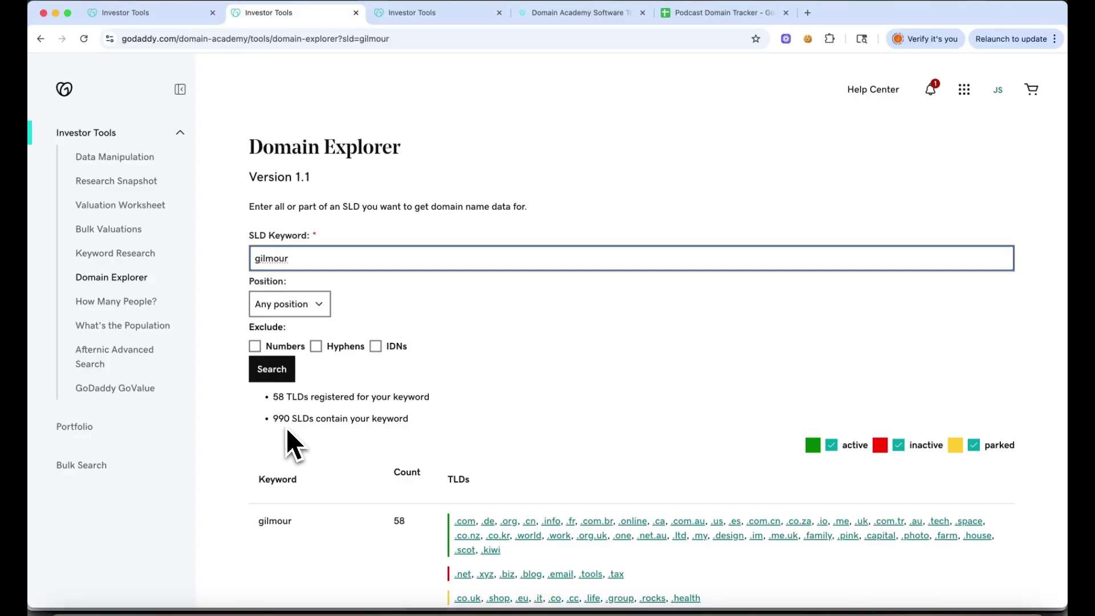
# Open the gilmour .com, .de and .org websites from the active TLD results, returning to the results after each
pyautogui.scroll(-3, 330, 440)
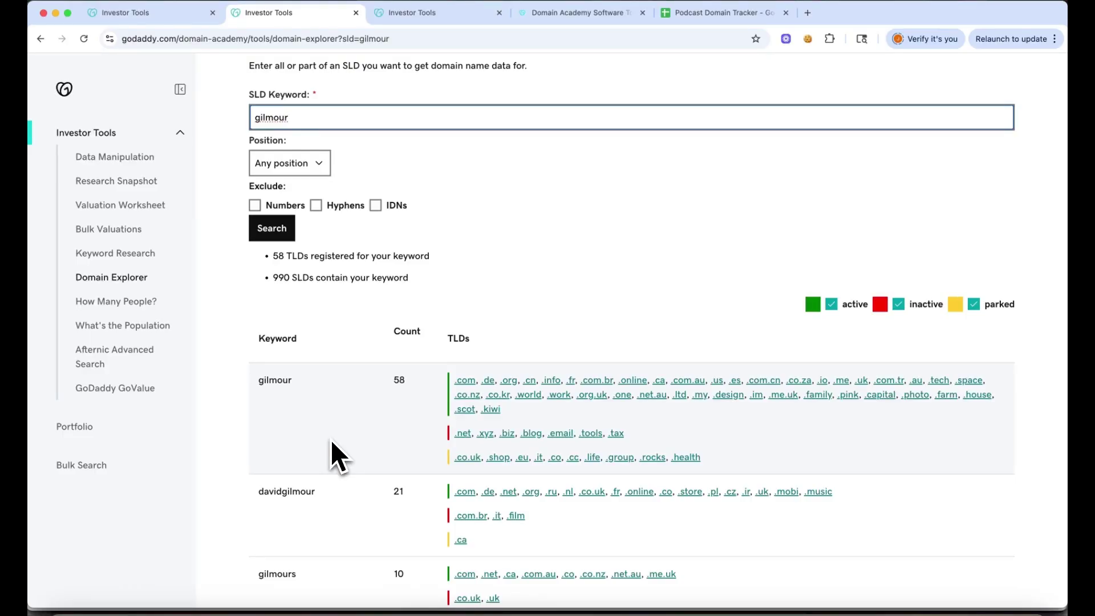
pyautogui.click(464, 381)
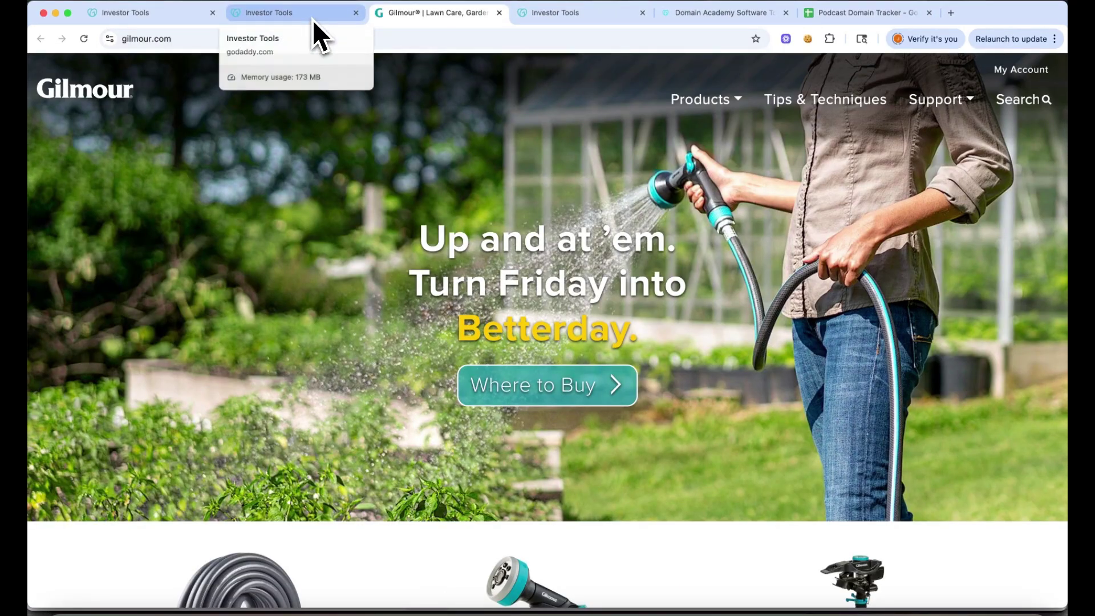
pyautogui.click(313, 13)
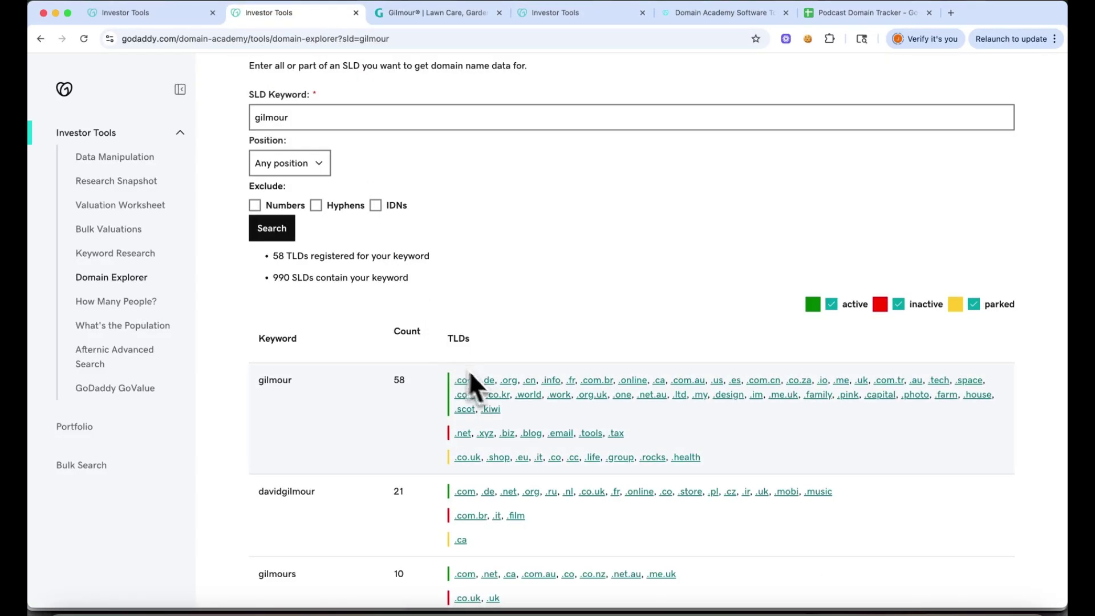
pyautogui.click(488, 381)
pyautogui.click(306, 15)
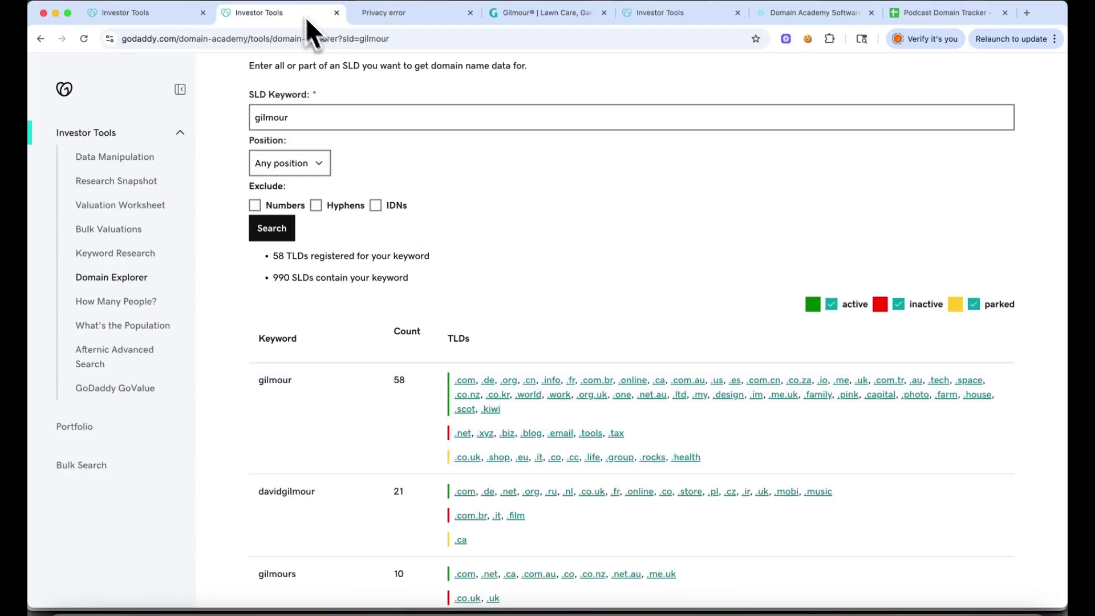
pyautogui.click(511, 386)
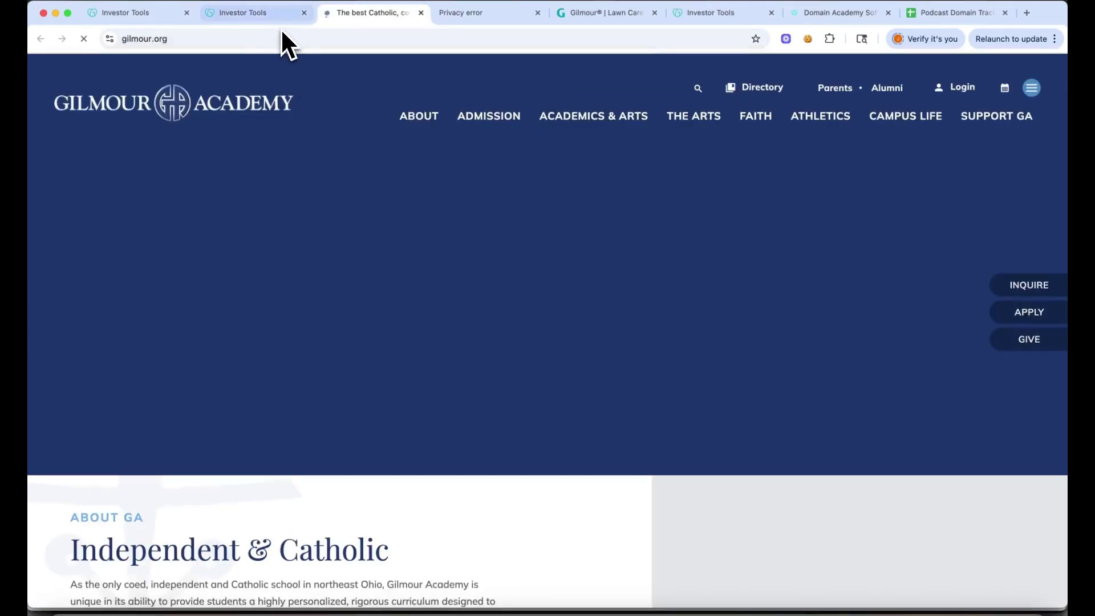
pyautogui.click(306, 13)
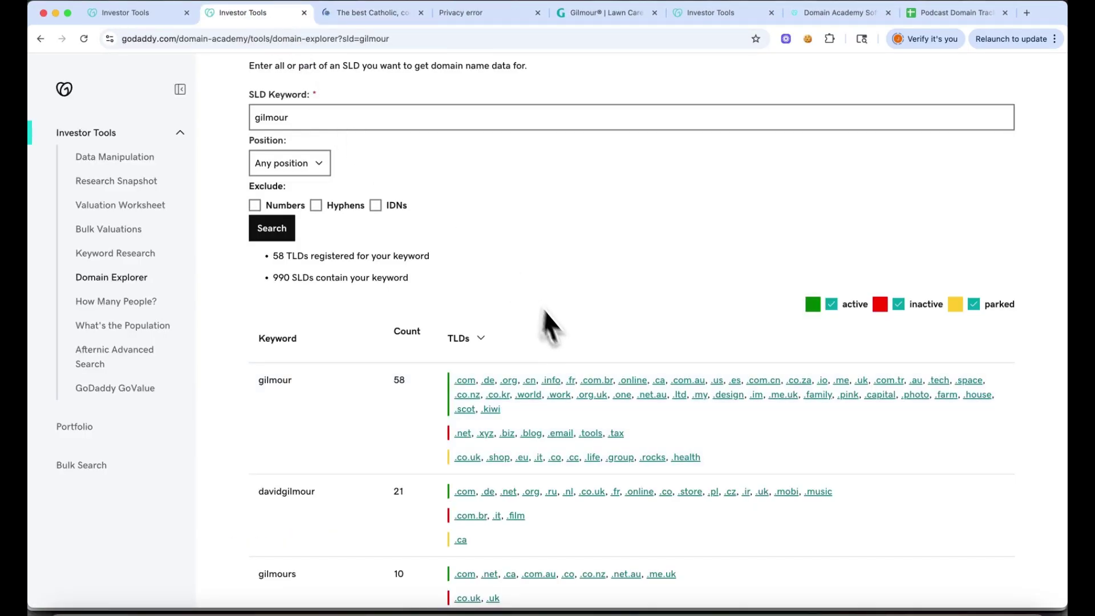
# Check the gilmour .fr, .com.br, .online and .ca websites from the active TLD results, returning to the results after each
pyautogui.click(581, 391)
pyautogui.click(254, 15)
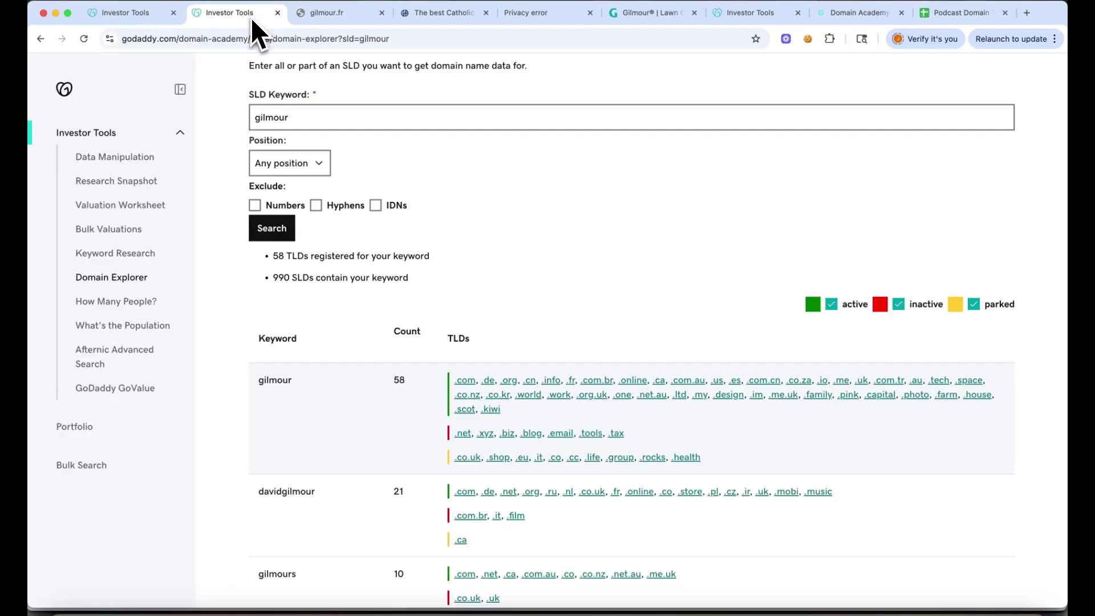
pyautogui.click(593, 381)
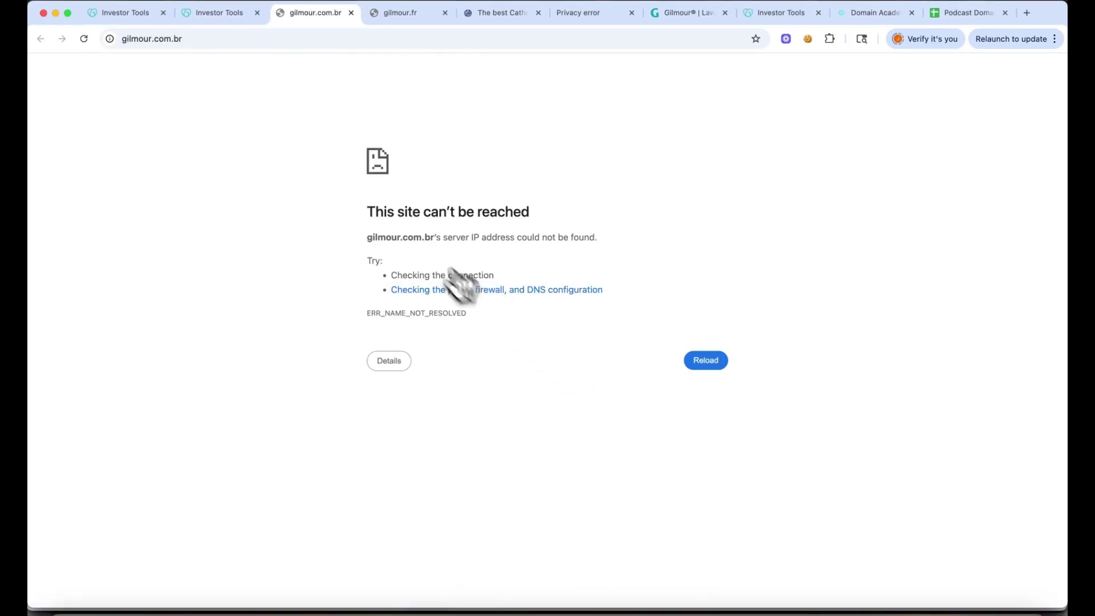
pyautogui.click(234, 14)
pyautogui.click(636, 381)
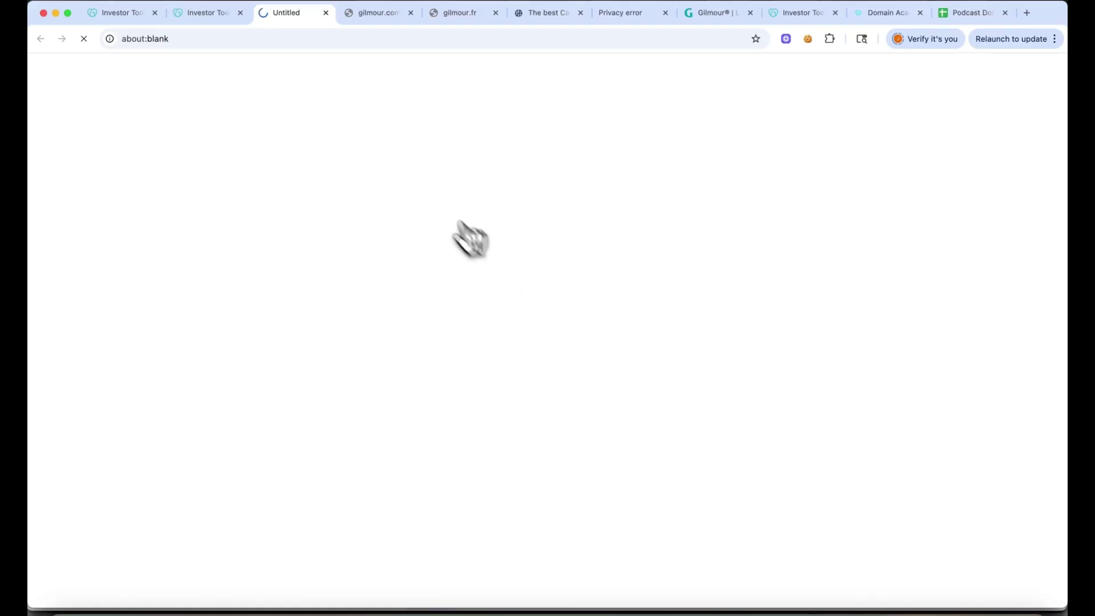
pyautogui.click(213, 14)
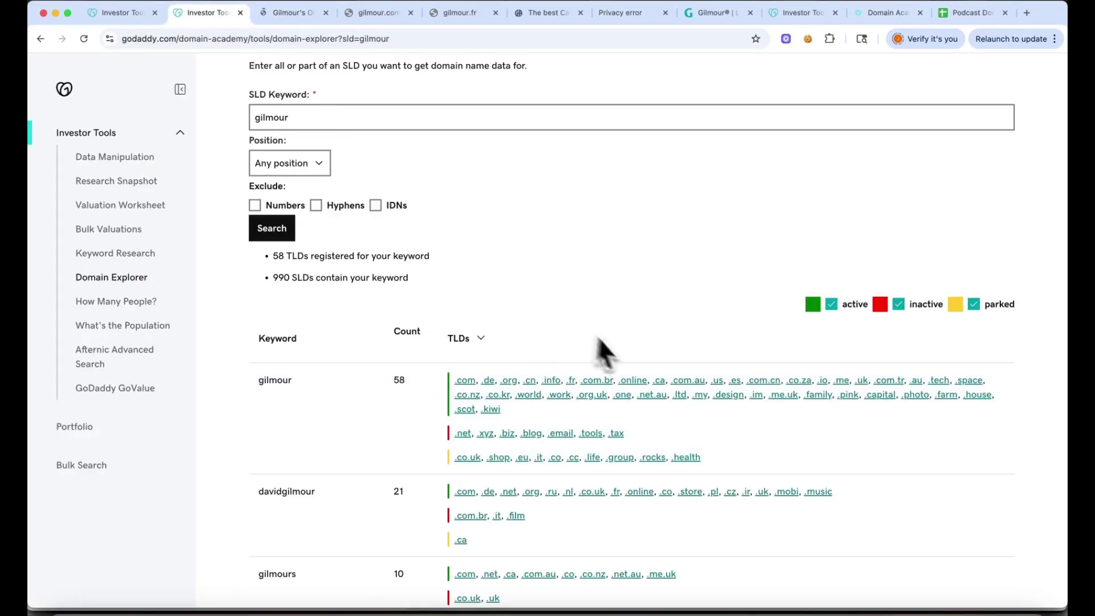
pyautogui.click(659, 380)
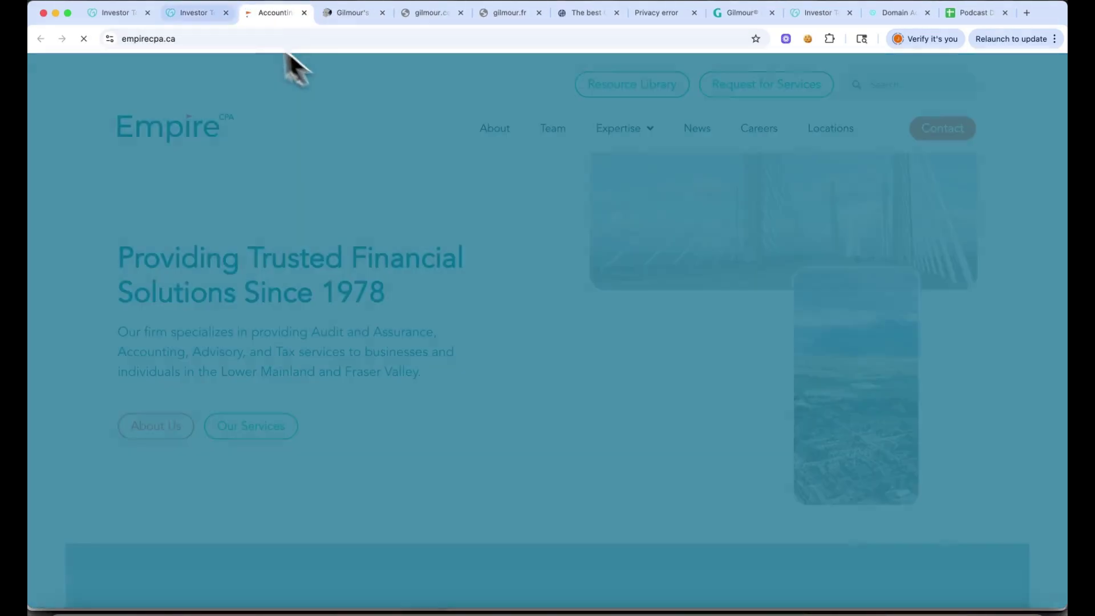
pyautogui.click(214, 14)
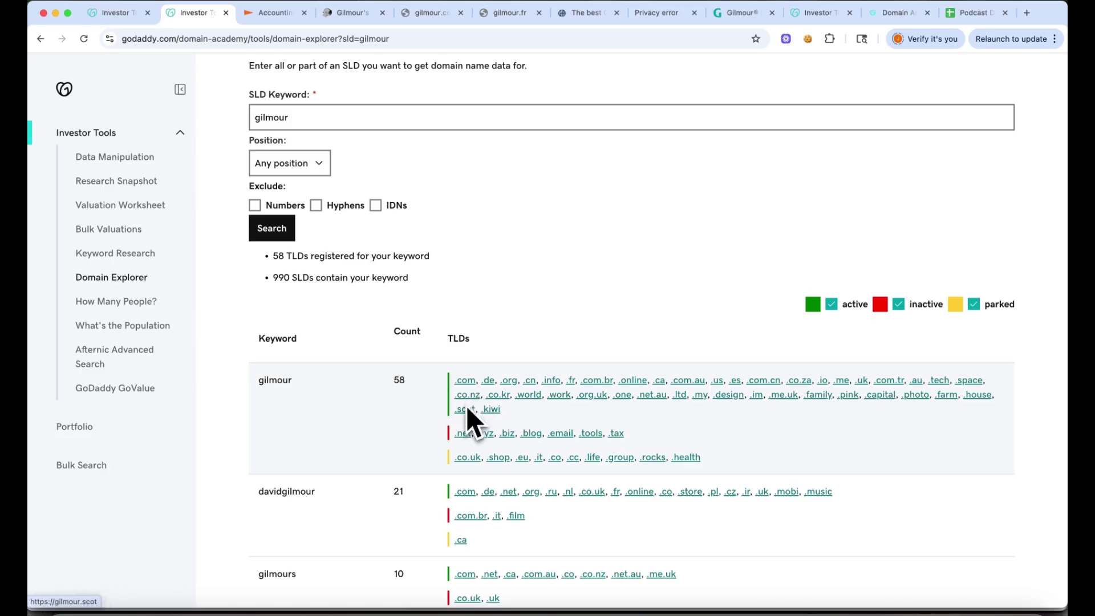
# Review the already opened pages for gilmour.ca, gilmour.online and gilmour.com.br one after another
pyautogui.click(486, 434)
pyautogui.click(287, 13)
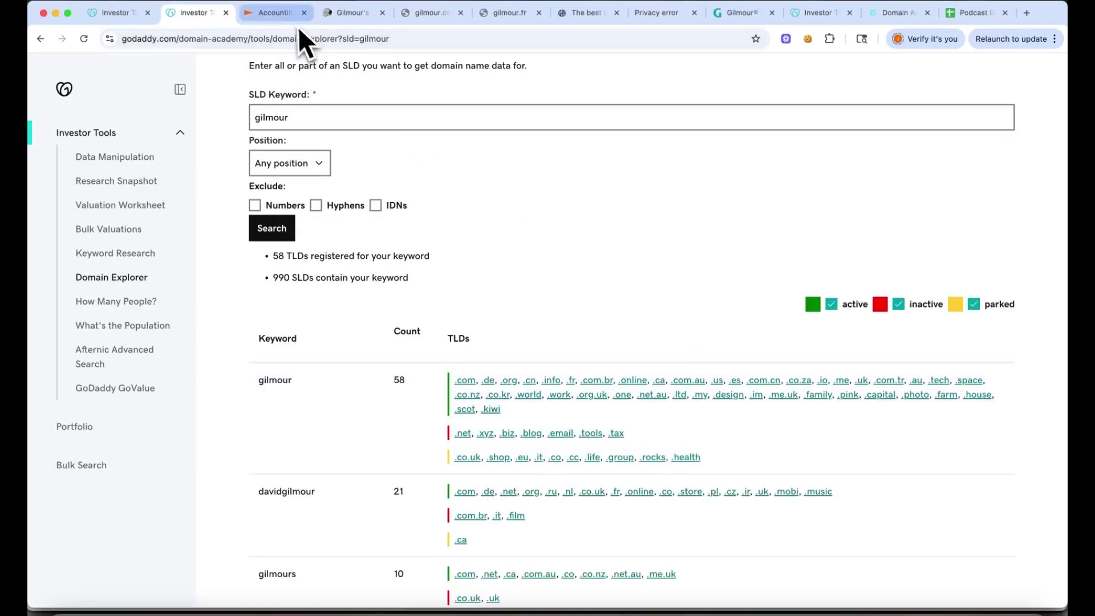
pyautogui.click(292, 13)
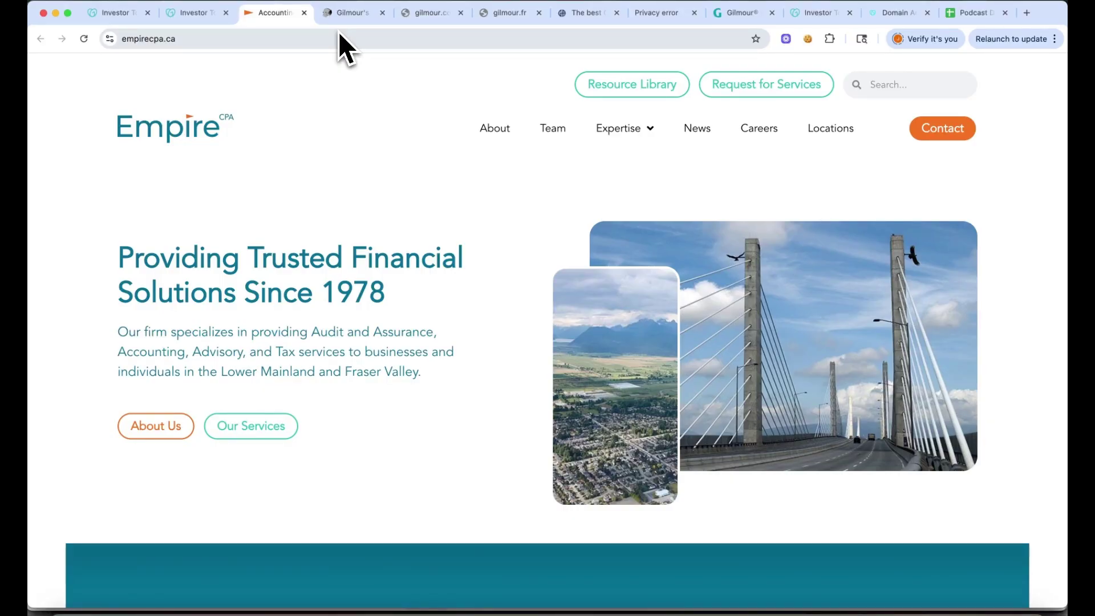
pyautogui.click(334, 11)
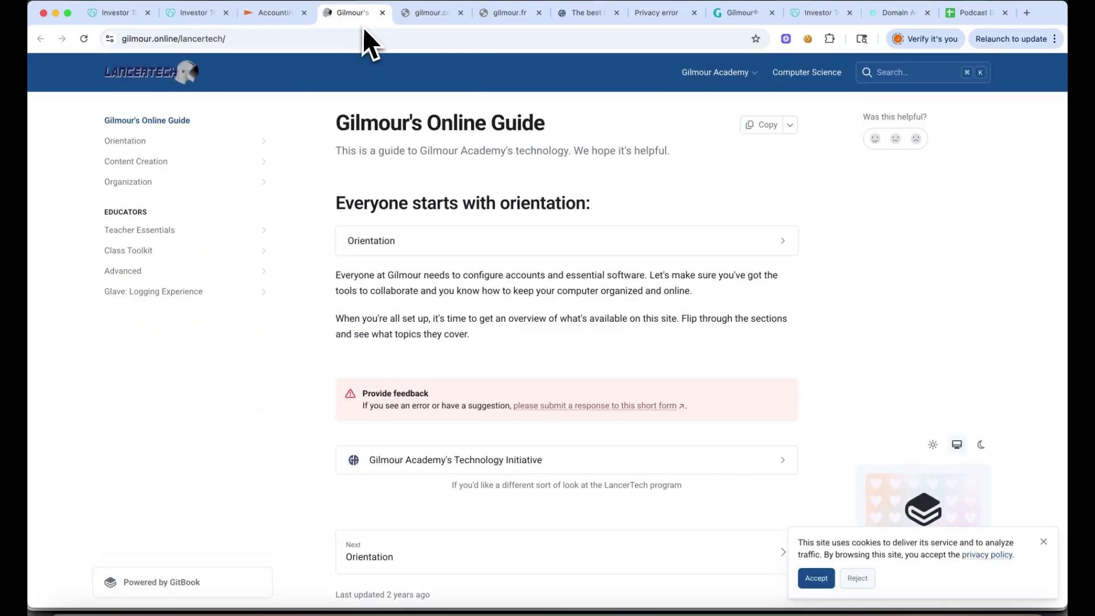
pyautogui.click(446, 14)
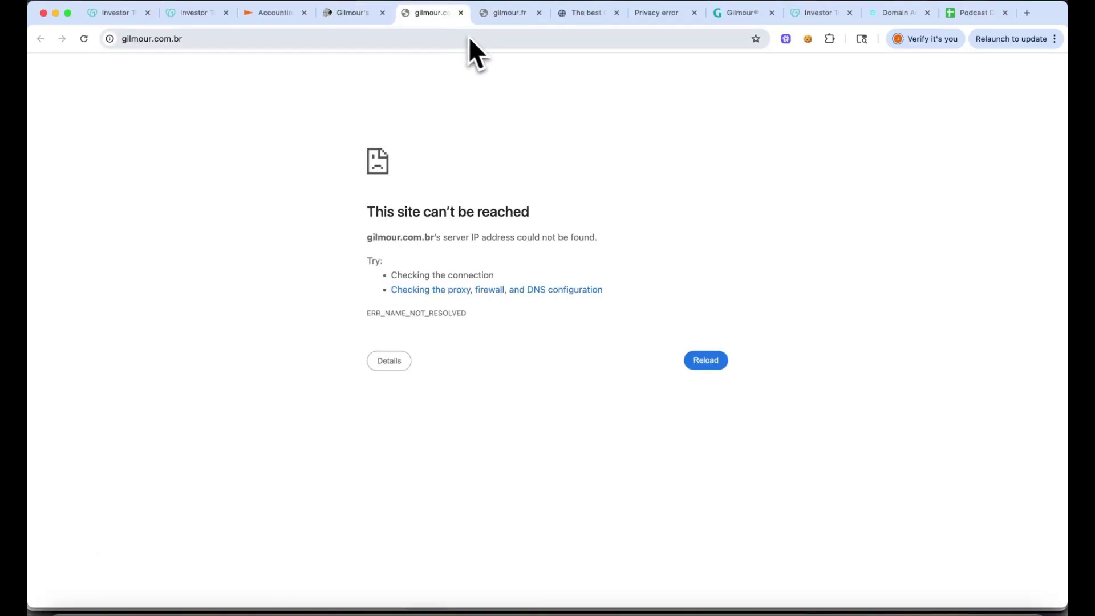
# Close the gilmour.com.br, .fr, .org, .de and .com pages and return to the Domain Explorer results
pyautogui.click(461, 12)
pyautogui.click(460, 12)
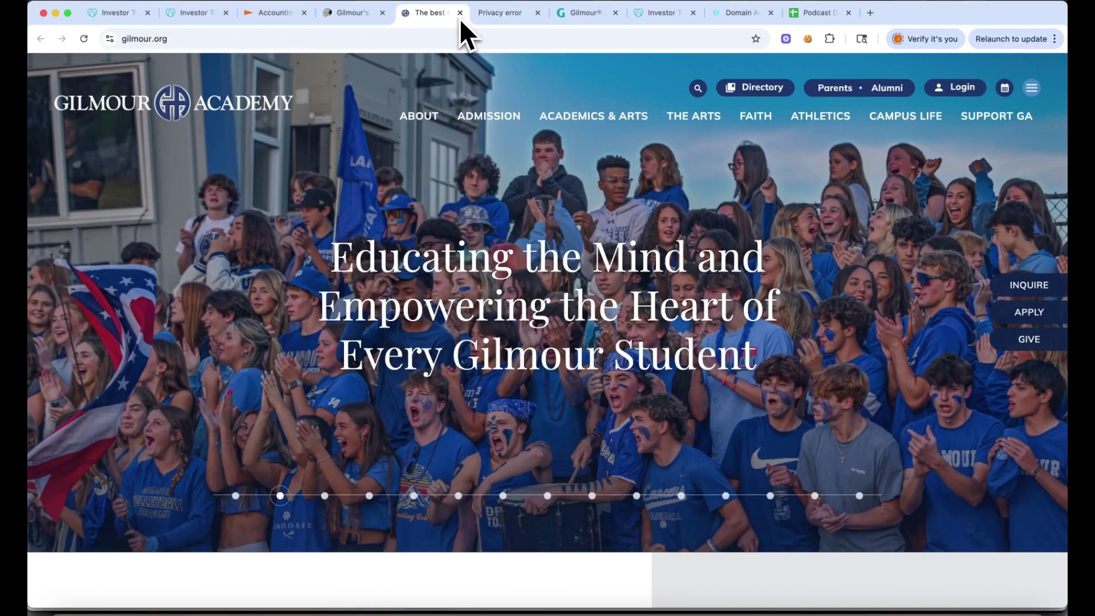
pyautogui.click(460, 13)
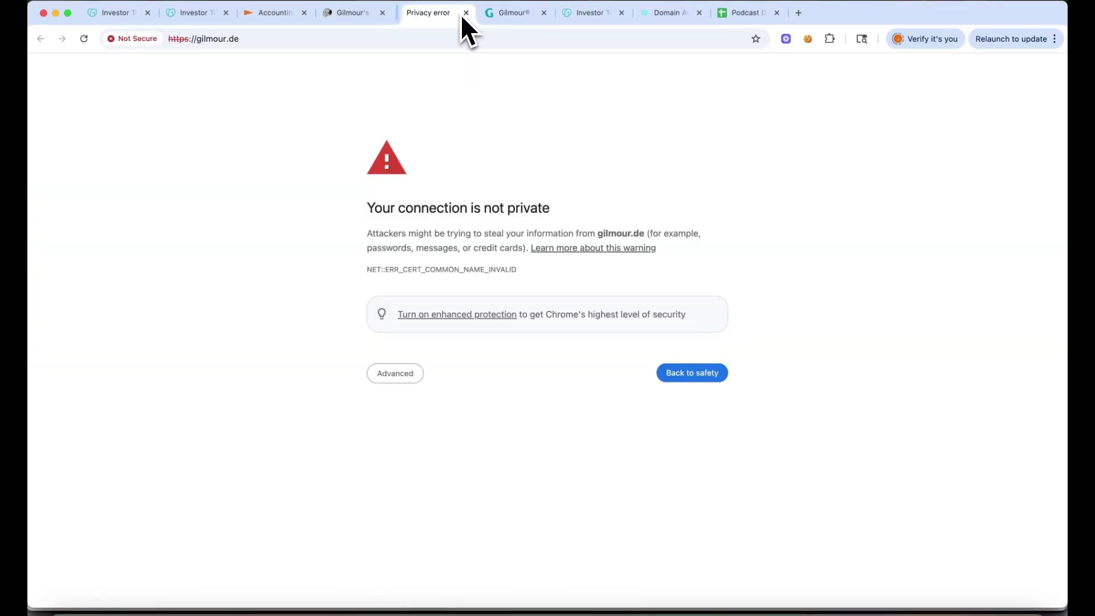
pyautogui.click(463, 13)
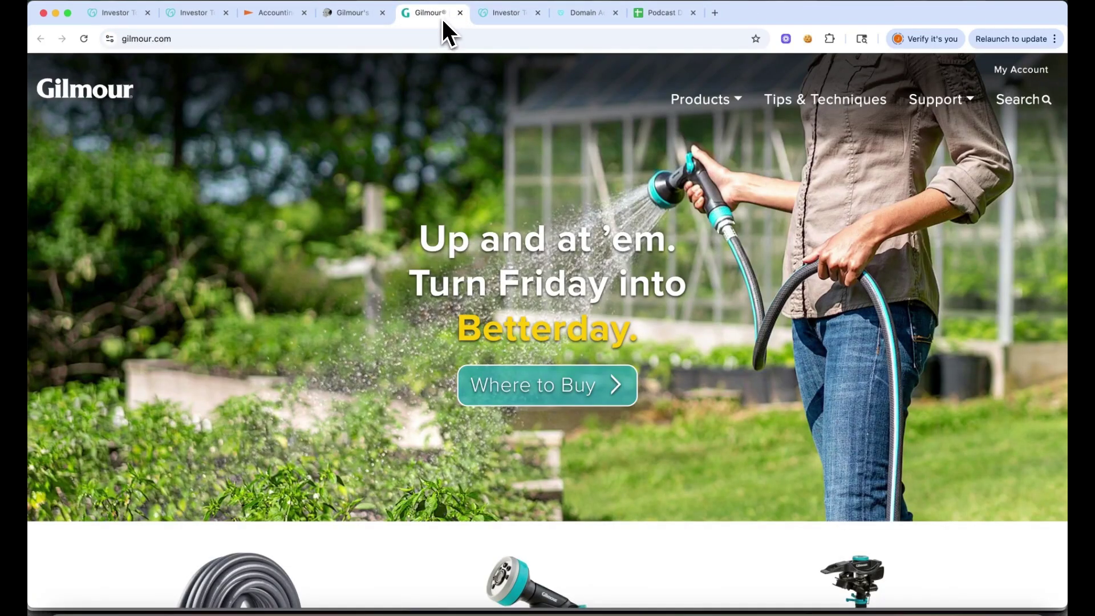
pyautogui.click(460, 12)
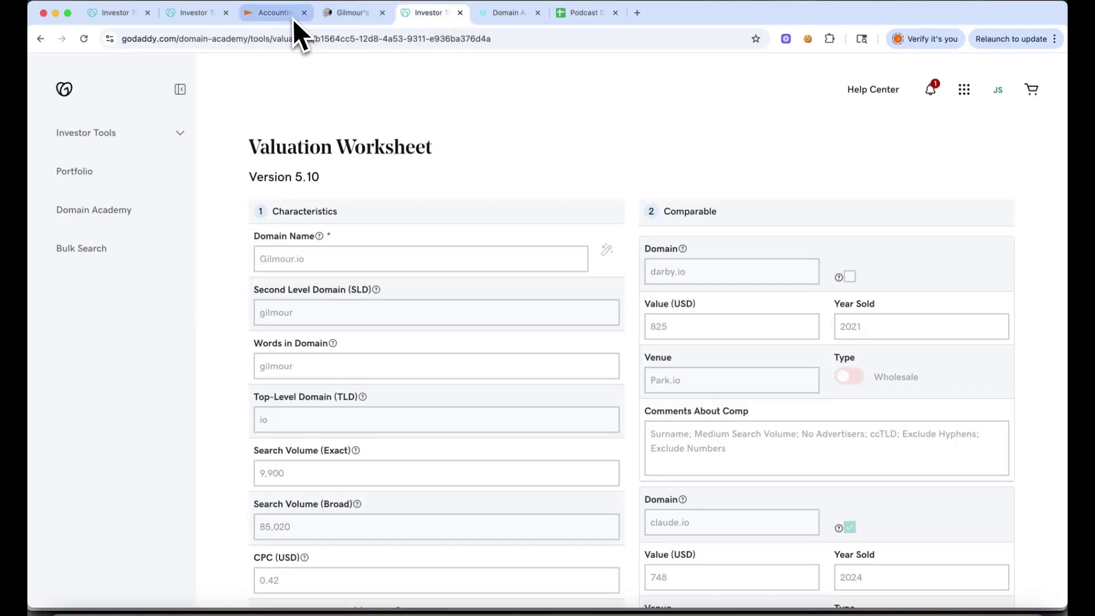
pyautogui.click(207, 18)
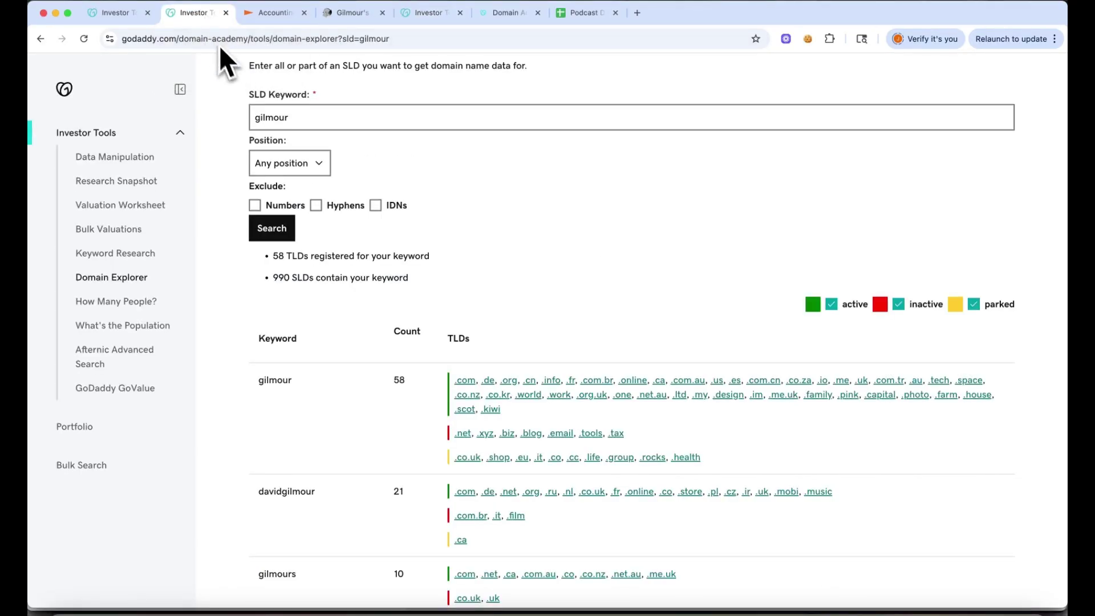
# Examine the Domain Explorer list of registered names containing gilmour, with their TLD counts and active, inactive and parked extensions
pyautogui.scroll(-10, 267, 232)
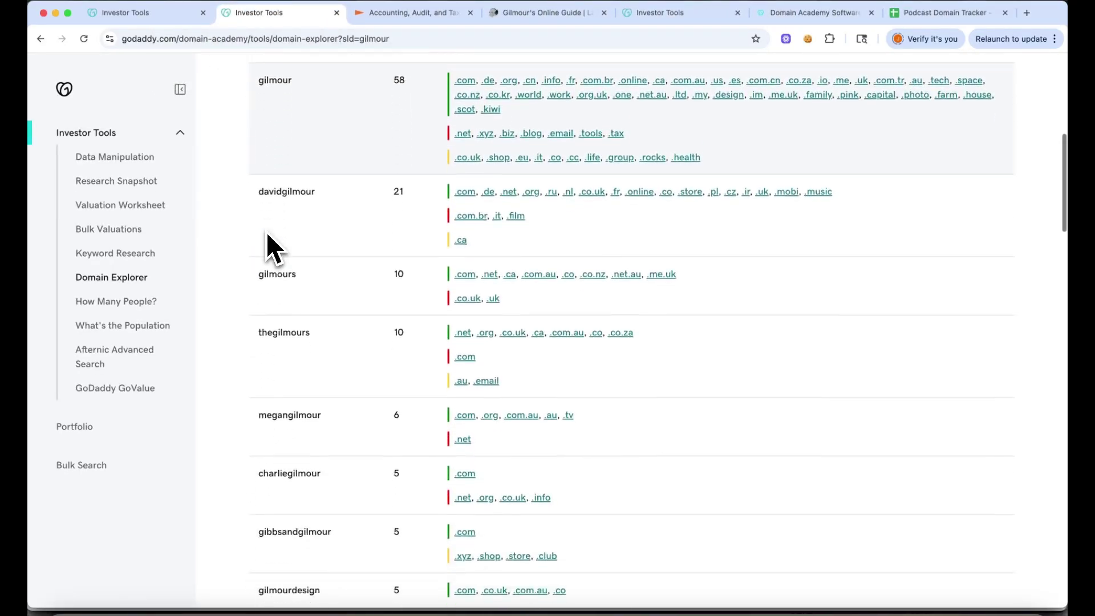
pyautogui.scroll(-12, 267, 234)
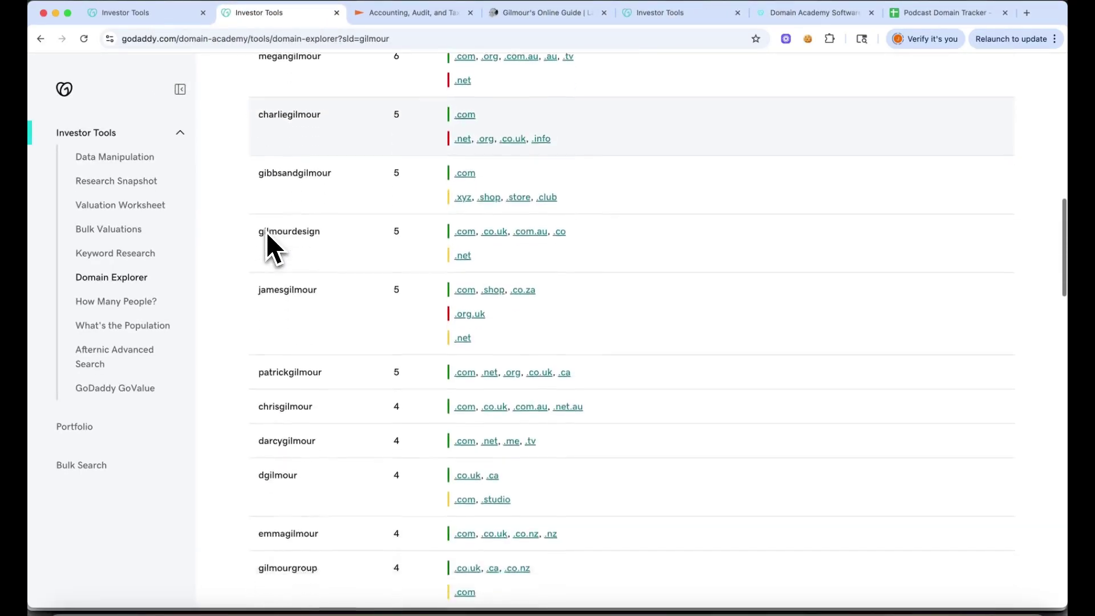
pyautogui.scroll(-4, 266, 234)
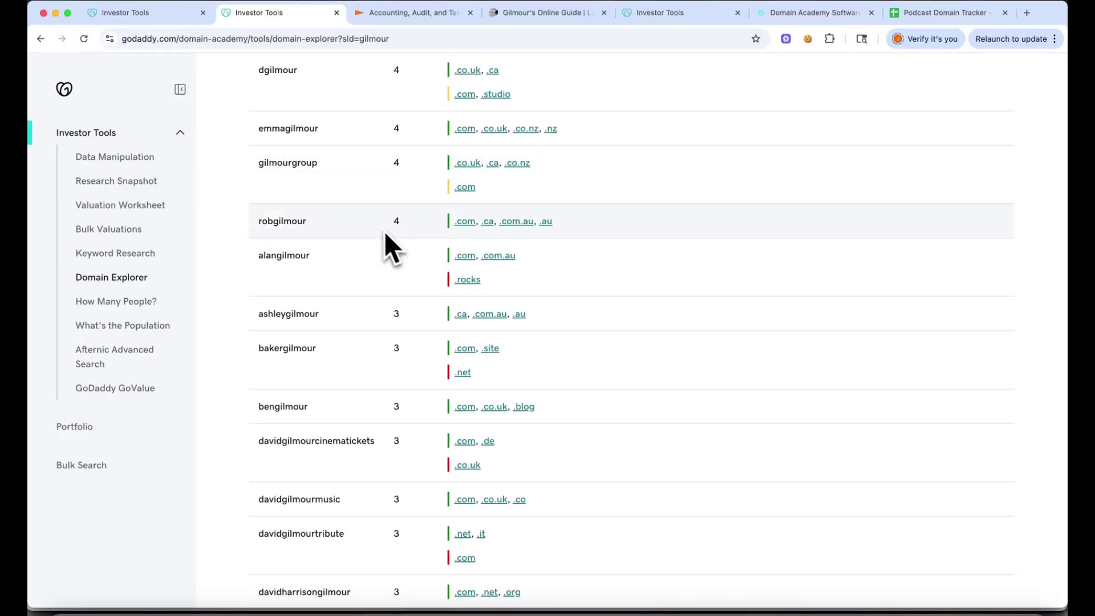
pyautogui.scroll(-2, 402, 240)
pyautogui.scroll(-8, 402, 241)
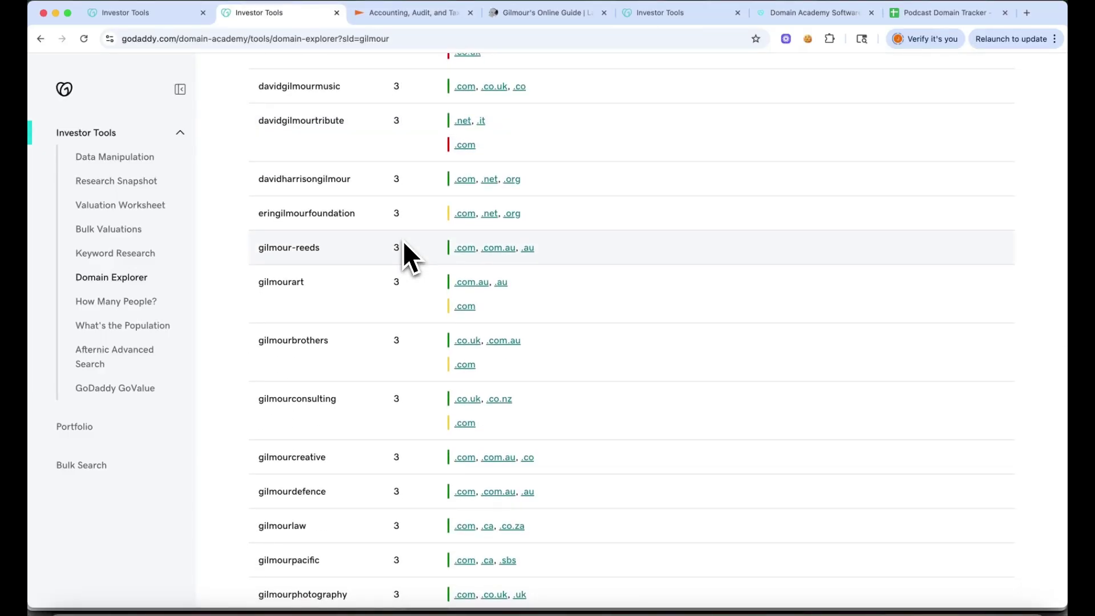
pyautogui.scroll(-9, 403, 240)
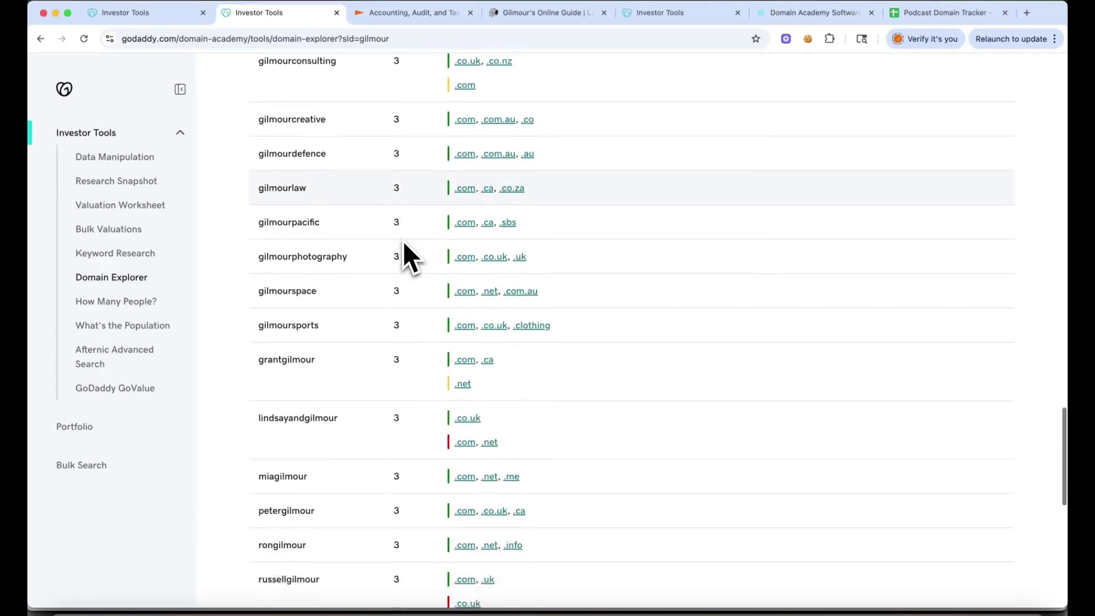
pyautogui.scroll(-2, 403, 240)
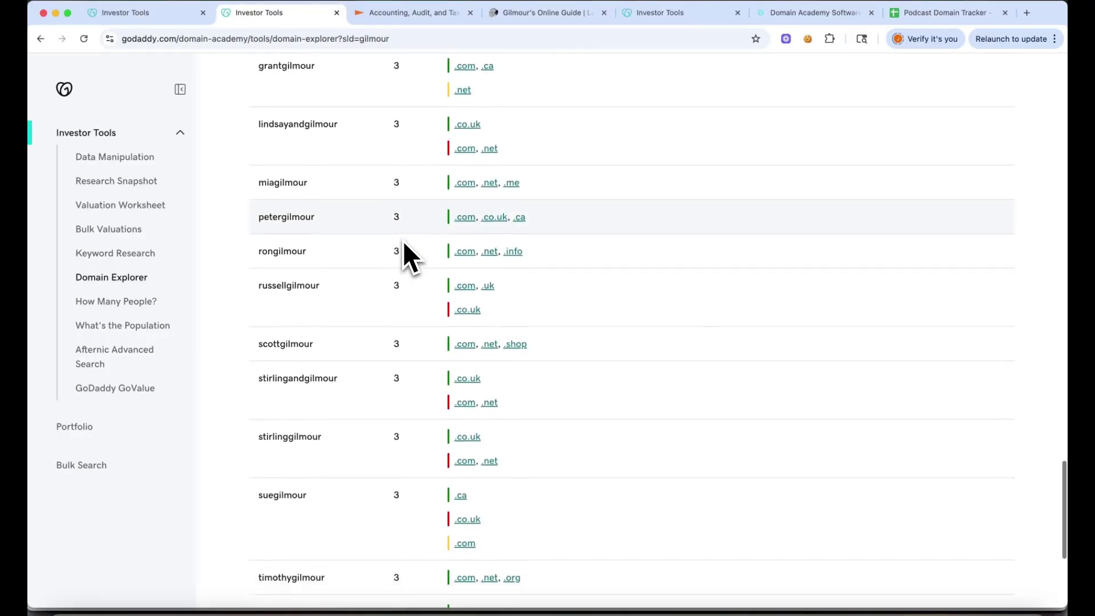
pyautogui.scroll(10, 402, 240)
pyautogui.scroll(15, 402, 251)
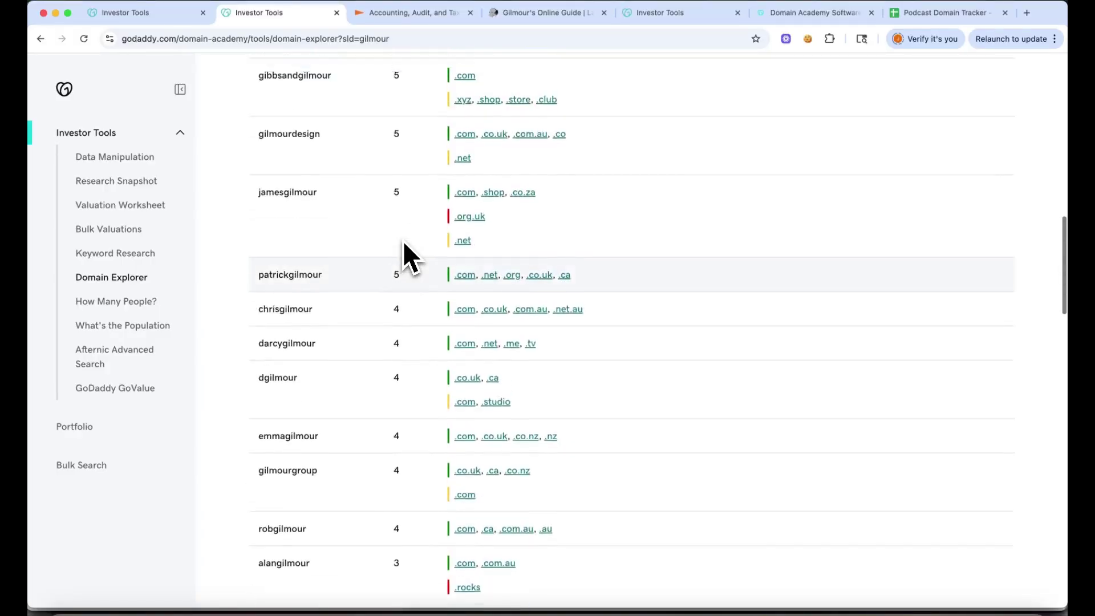
pyautogui.scroll(6, 402, 240)
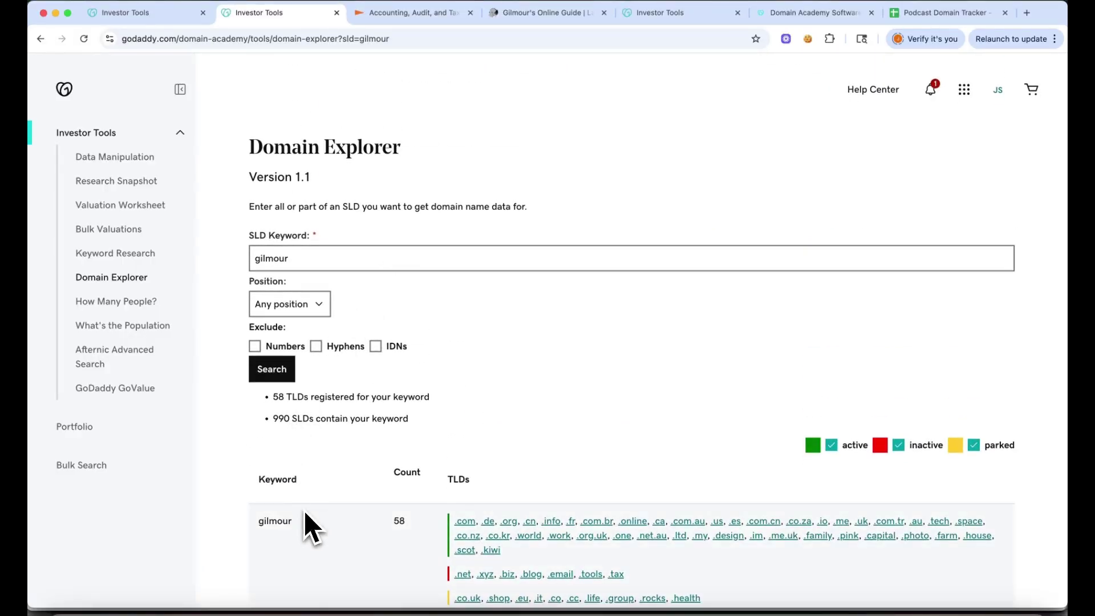
pyautogui.scroll(-10, 305, 512)
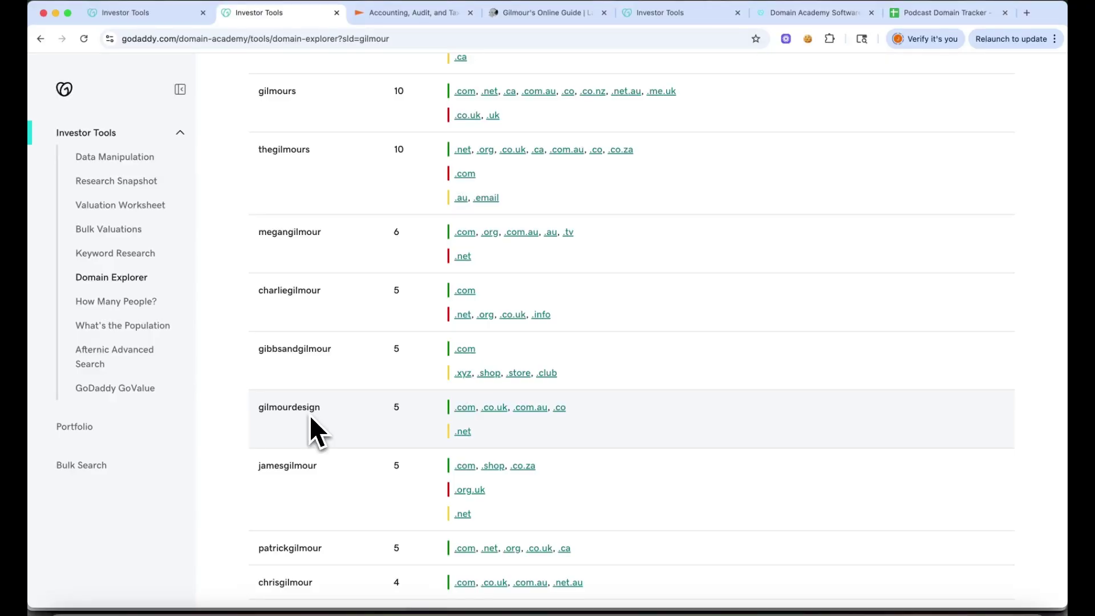
# Look through the gilmour name combinations with fewer registered extensions, and recheck the summary and extension rows for the exact keyword gilmour
pyautogui.scroll(-5, 311, 419)
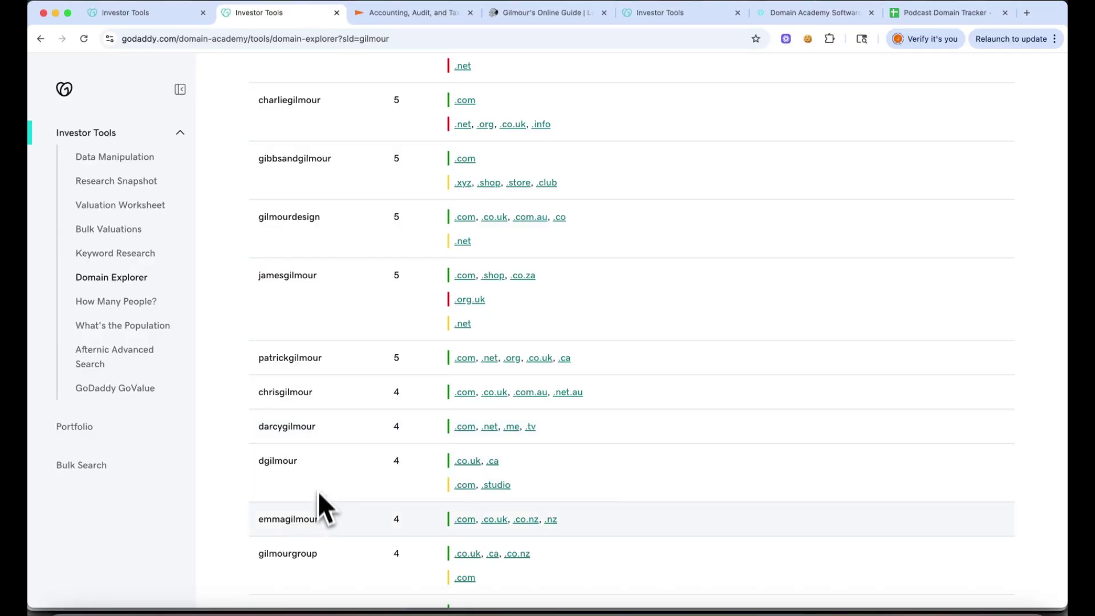
pyautogui.scroll(-3, 317, 507)
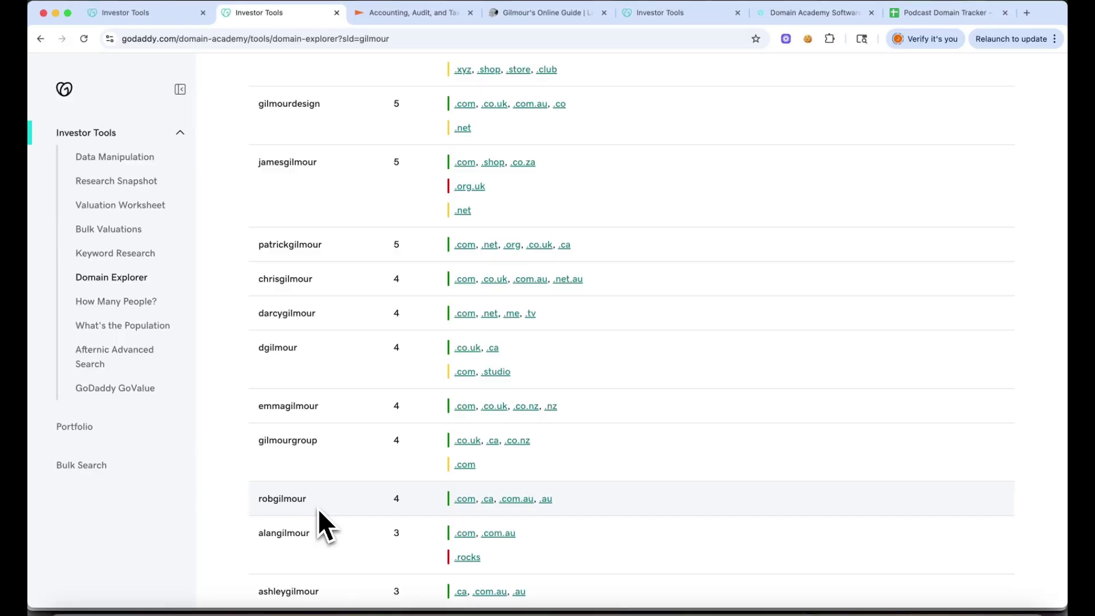
pyautogui.scroll(10, 317, 509)
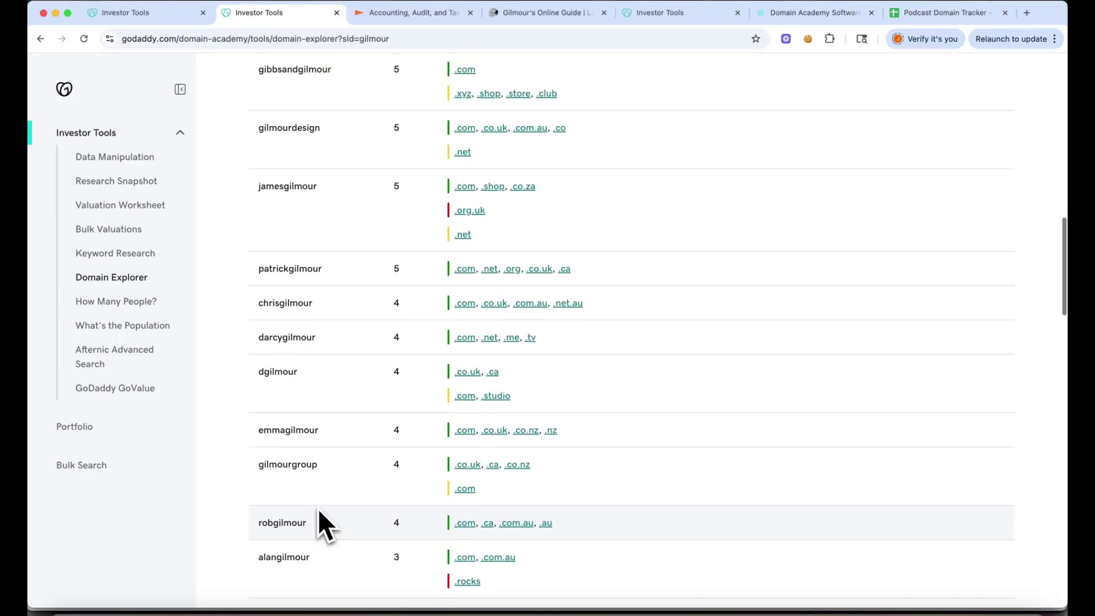
pyautogui.scroll(3, 317, 509)
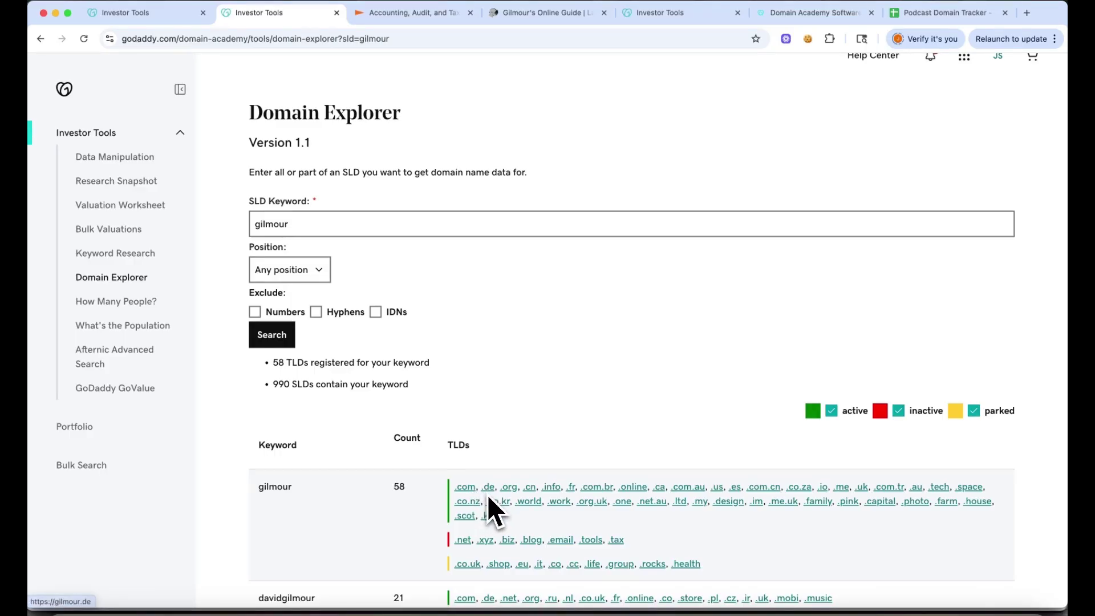
pyautogui.scroll(-2, 487, 494)
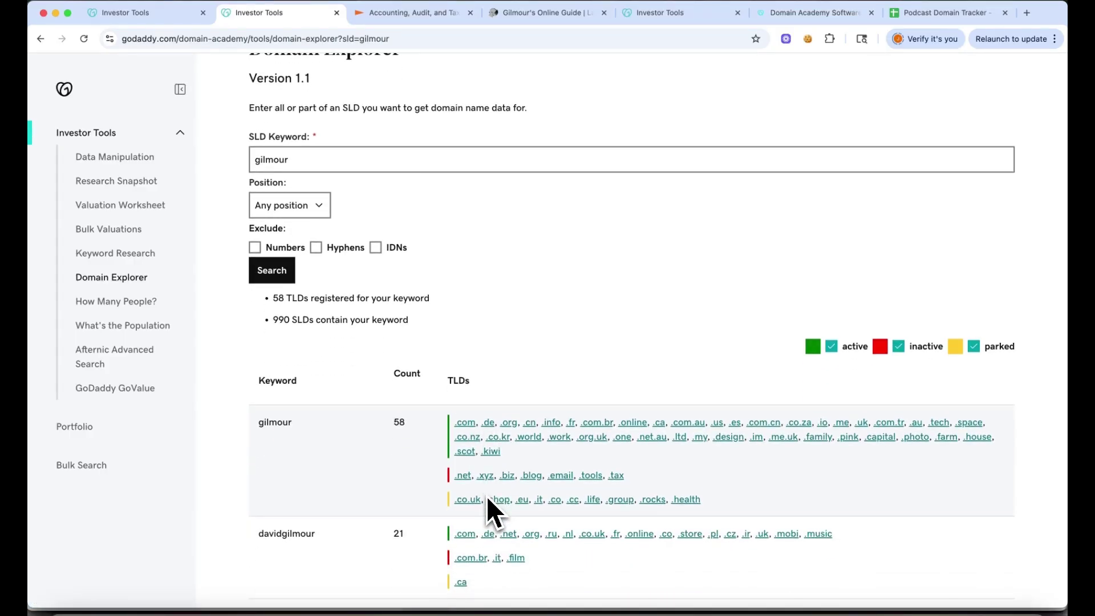
pyautogui.scroll(-4, 487, 495)
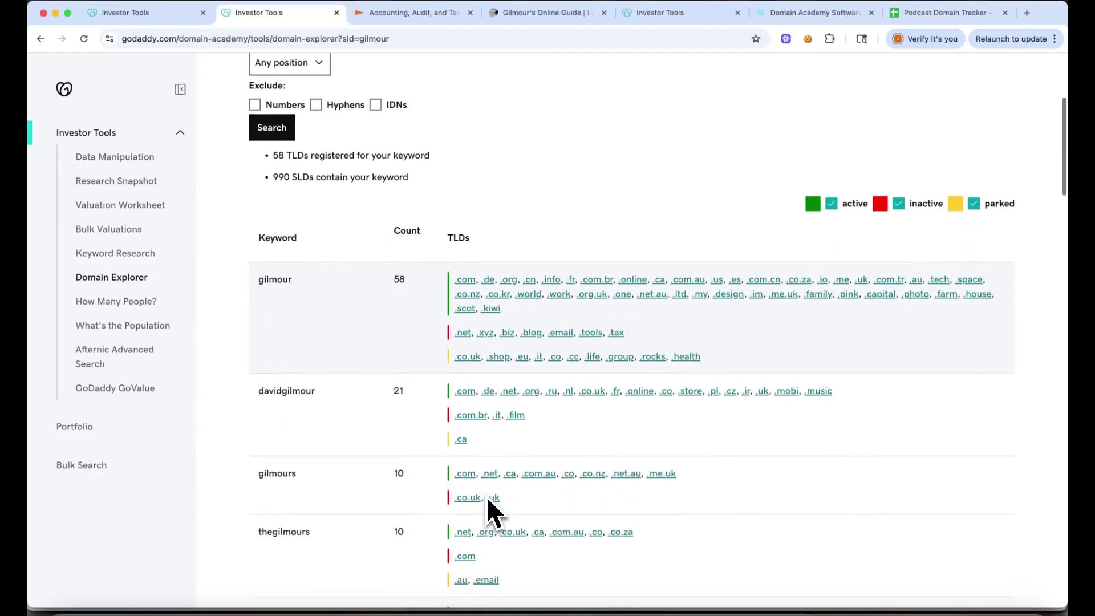
pyautogui.scroll(-2, 486, 496)
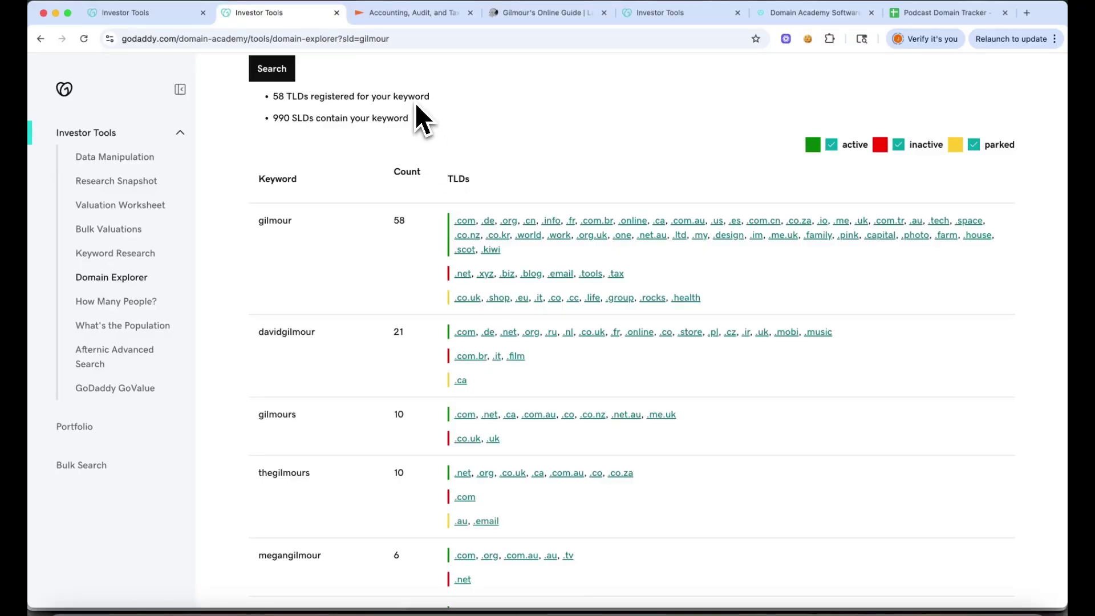
# Close the remaining accounting firm and Gilmour's Online Guide pages to get to the Gilmour.io Valuation Worksheet
pyautogui.click(469, 13)
pyautogui.click(455, 17)
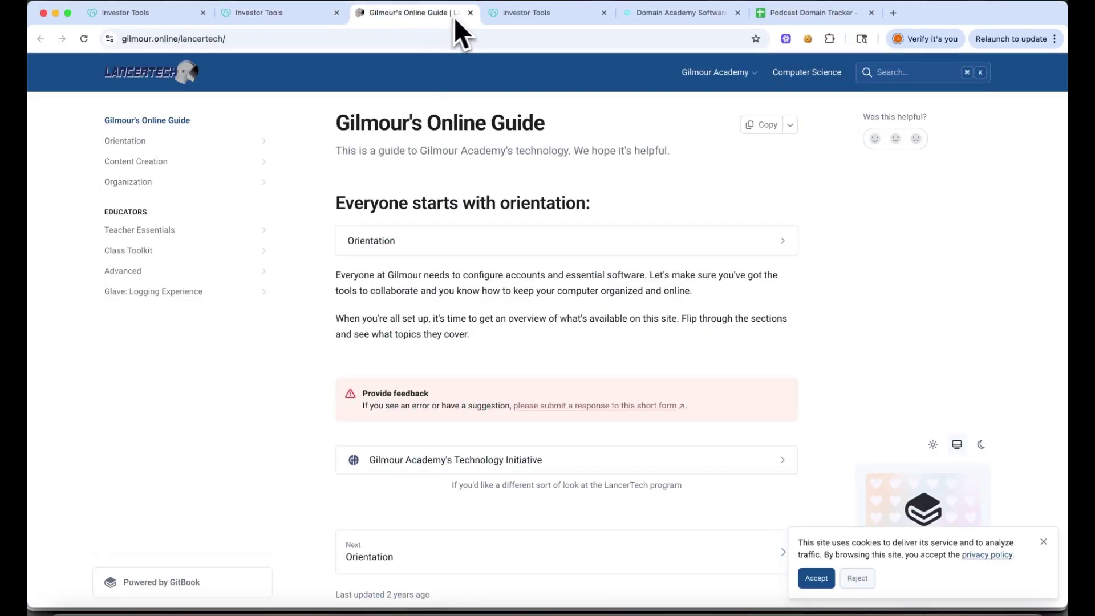
pyautogui.click(470, 13)
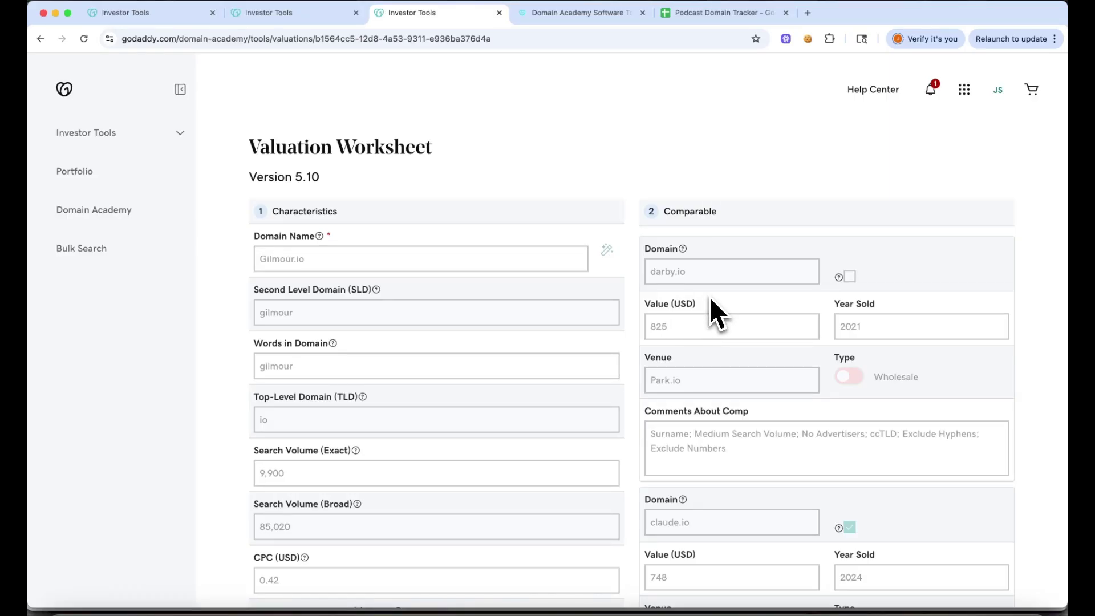
# Examine the comparable .io name sales in the Gilmour.io Valuation Worksheet, checking each one's value, year sold, venue and sale type
pyautogui.scroll(-2, 710, 298)
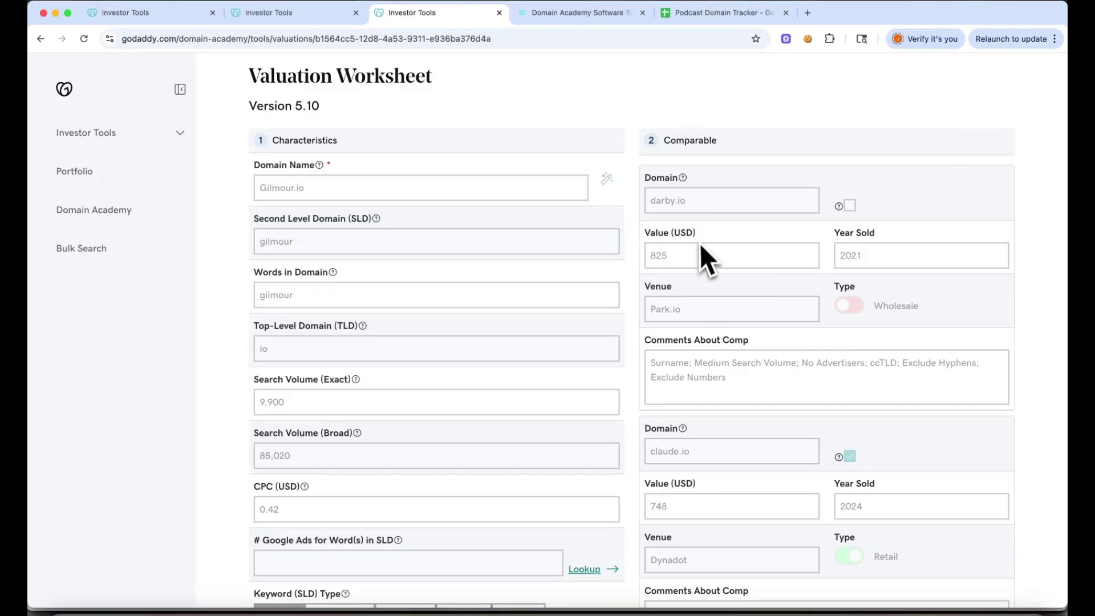
pyautogui.scroll(-5, 688, 260)
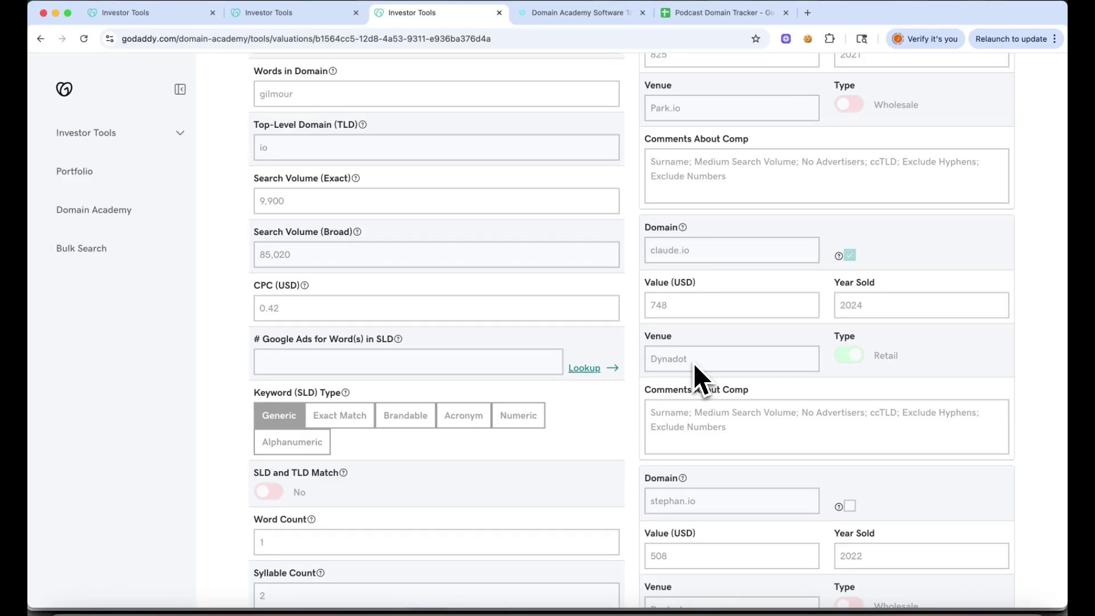
pyautogui.scroll(-5, 694, 363)
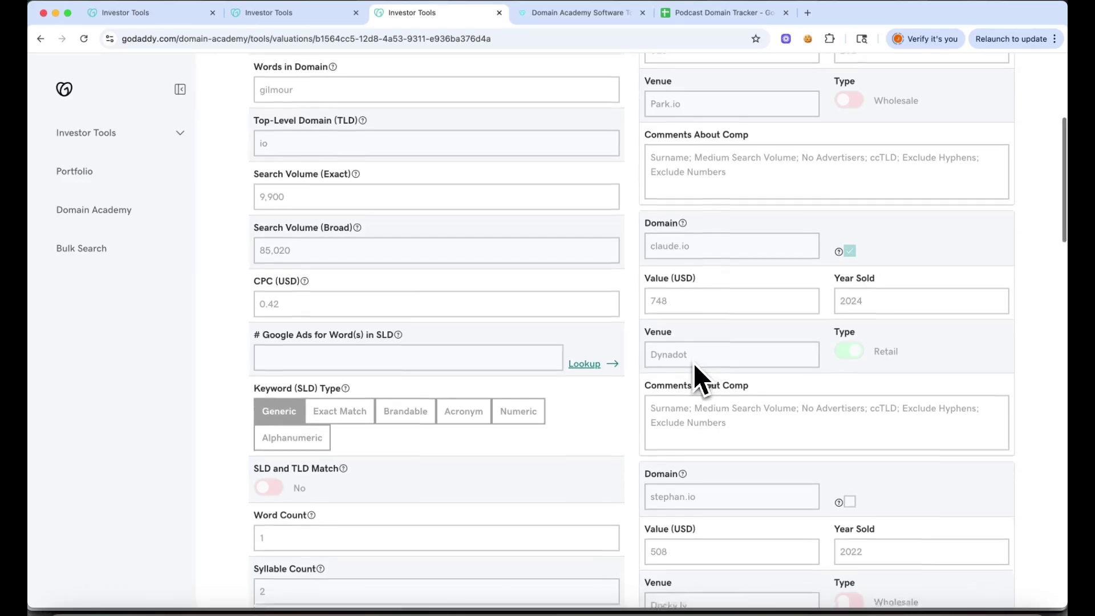
pyautogui.scroll(-1, 693, 363)
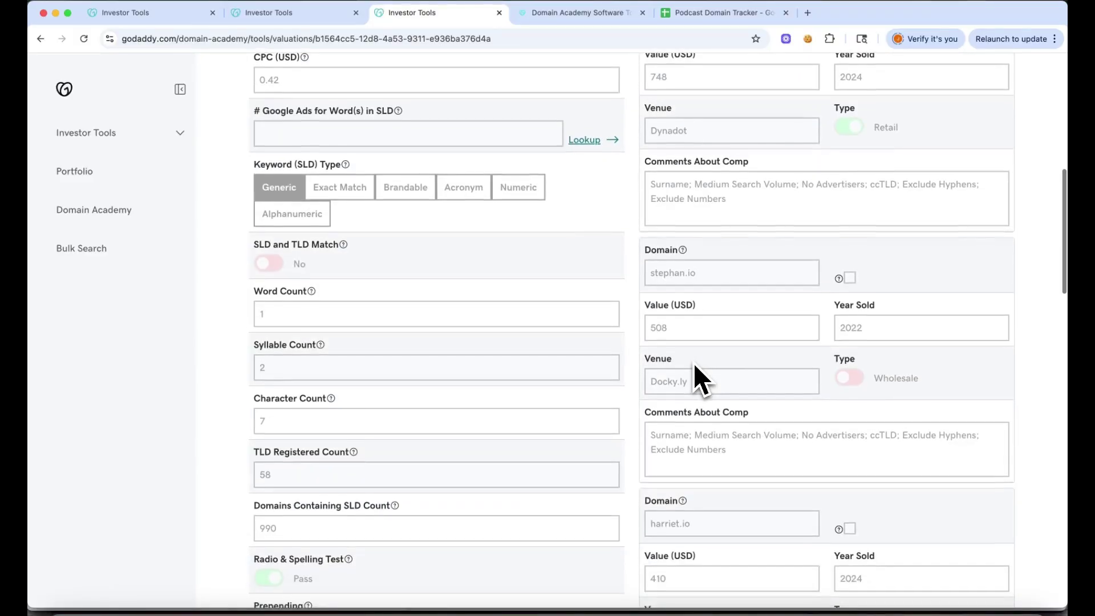
pyautogui.scroll(-4, 684, 137)
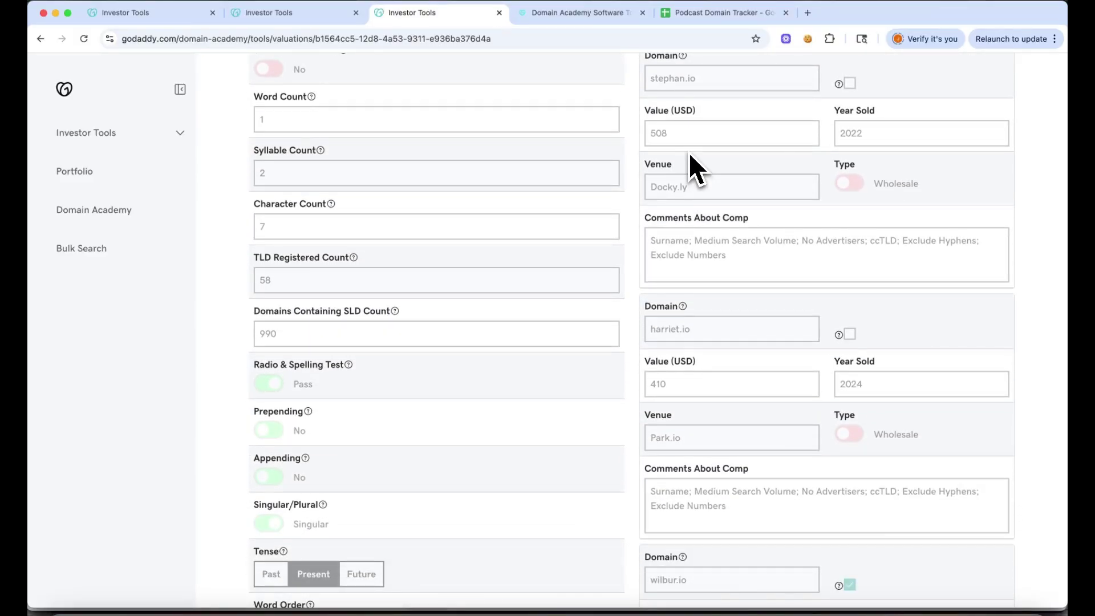
pyautogui.scroll(-4, 689, 152)
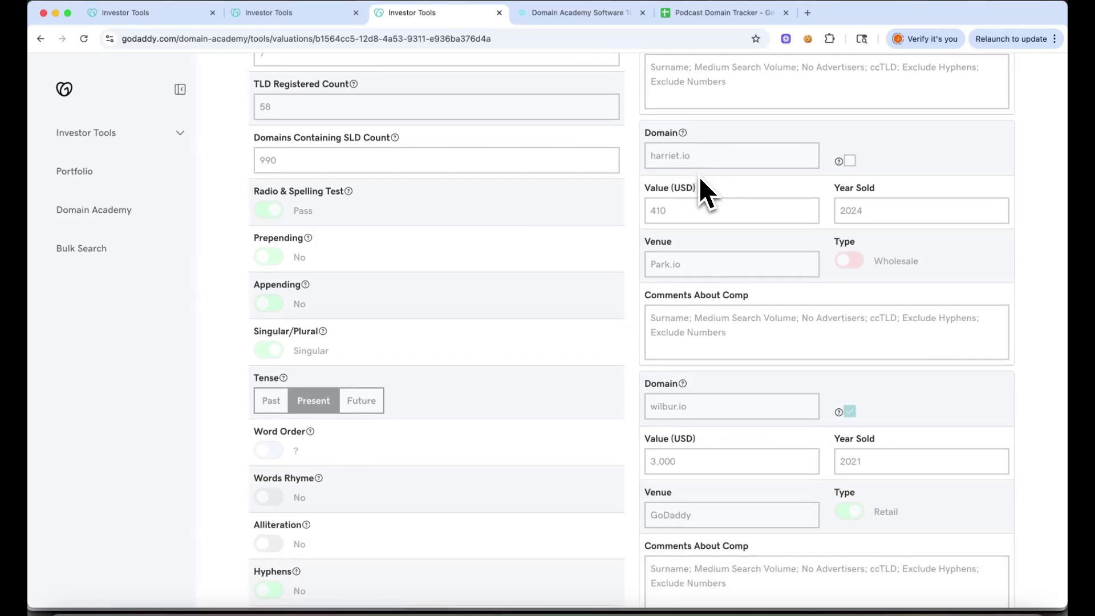
pyautogui.scroll(-4, 699, 181)
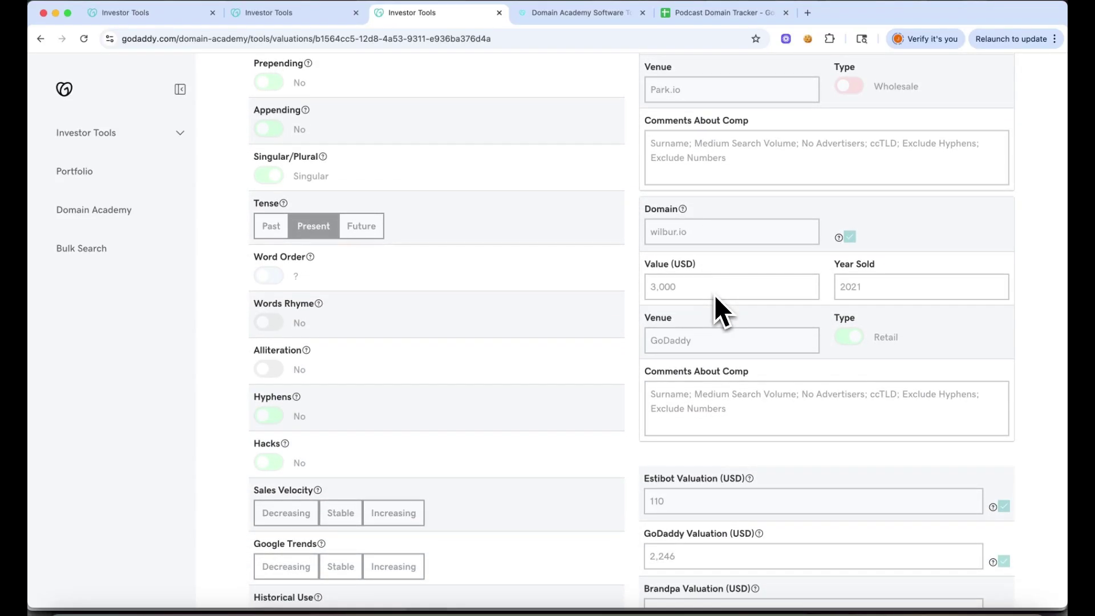
pyautogui.scroll(6, 715, 298)
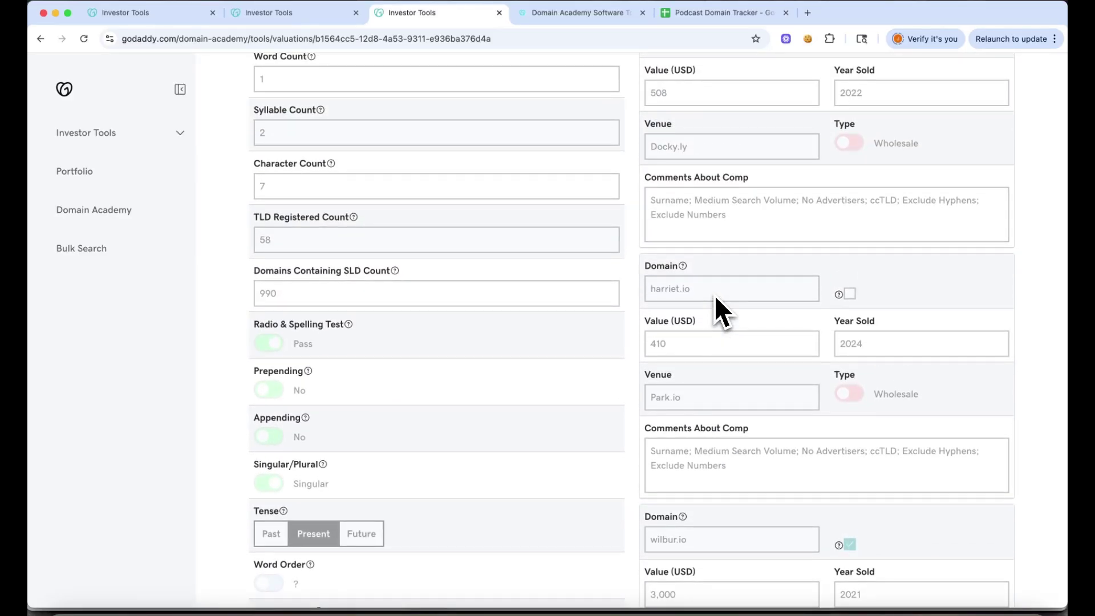
pyautogui.scroll(2, 714, 295)
pyautogui.scroll(10, 714, 295)
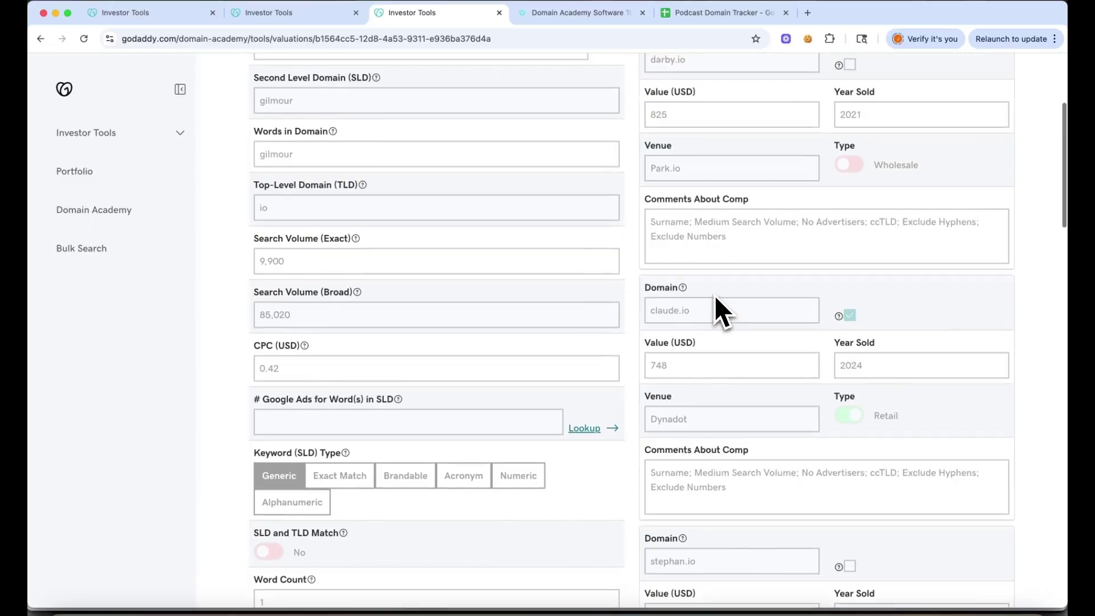
pyautogui.scroll(2, 715, 299)
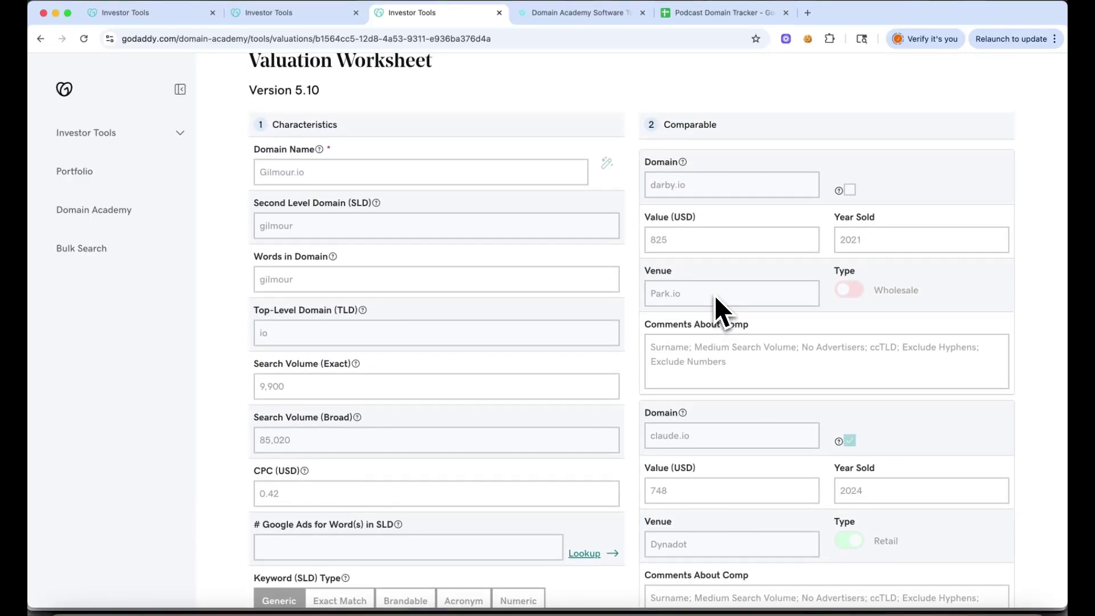
pyautogui.scroll(2, 714, 295)
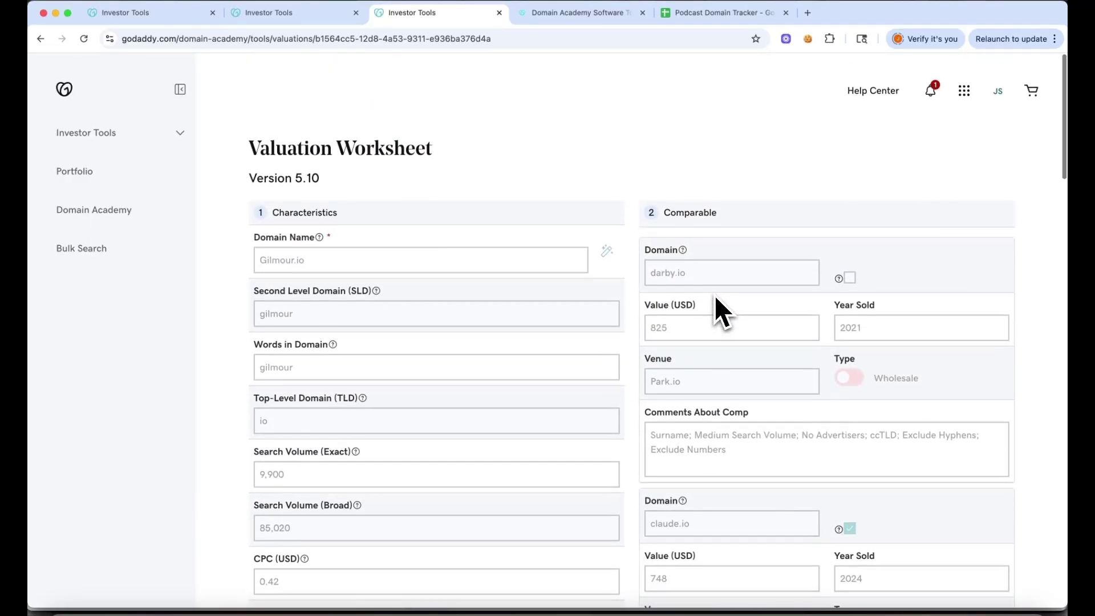
# Return to the Domain Explorer results for gilmour and browse the longer names that contain the keyword
pyautogui.click(323, 16)
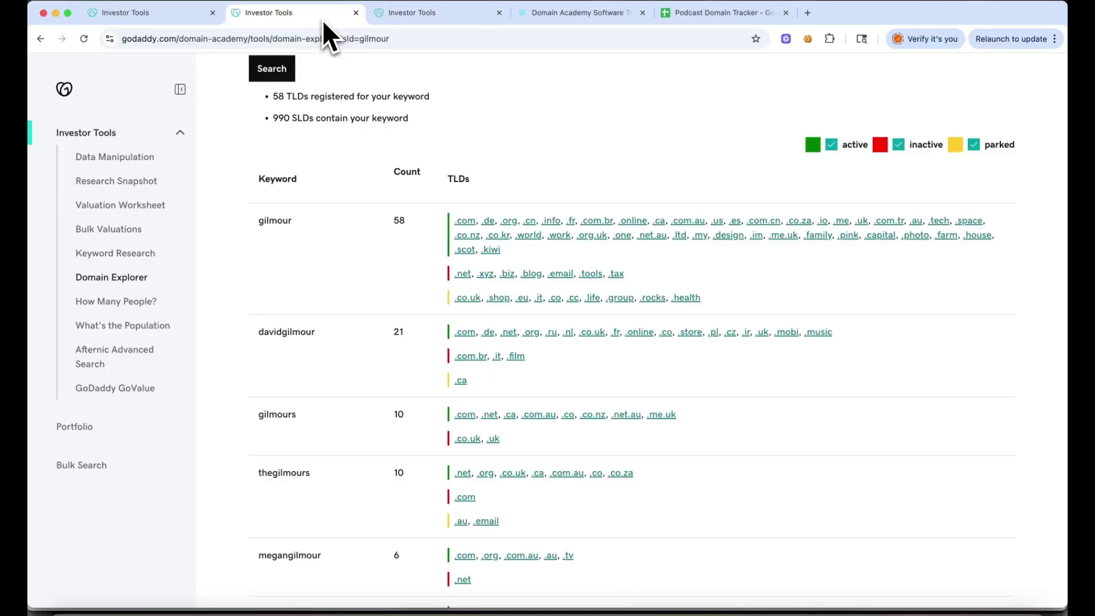
pyautogui.scroll(-3, 370, 294)
pyautogui.scroll(-10, 372, 289)
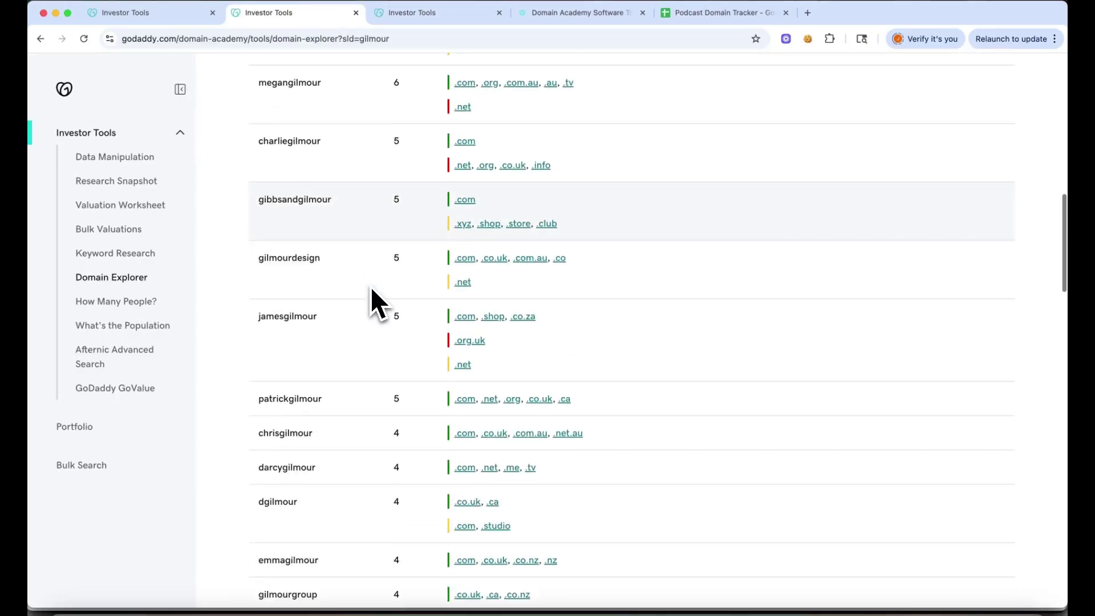
pyautogui.scroll(-4, 371, 286)
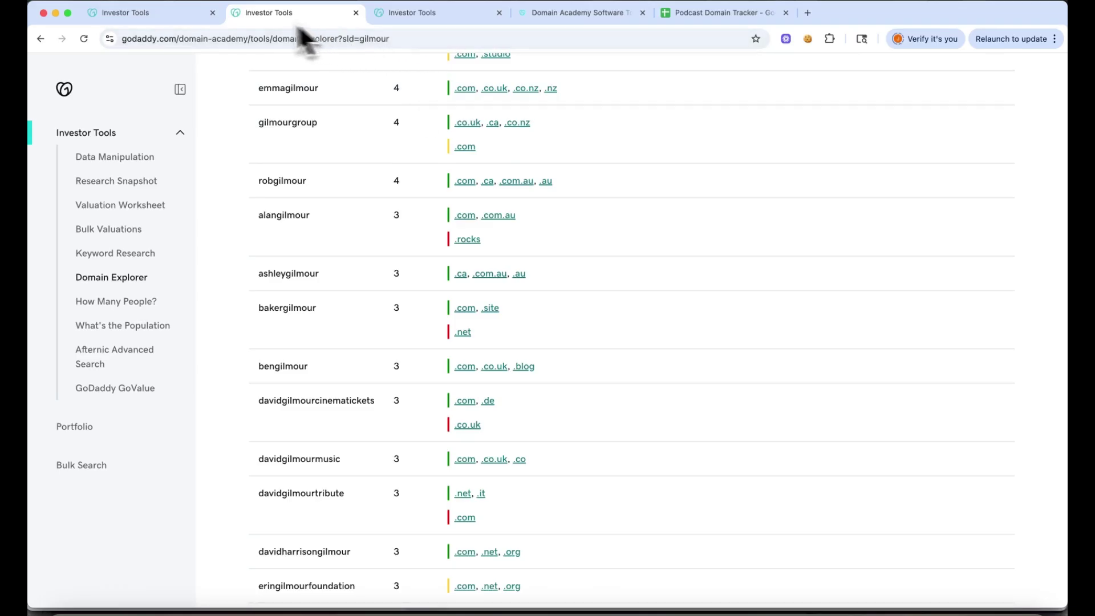
# Show the startups list in the gilmour.io Research Snapshot and browse the companies that use the Gilmour name
pyautogui.click(163, 16)
pyautogui.click(713, 83)
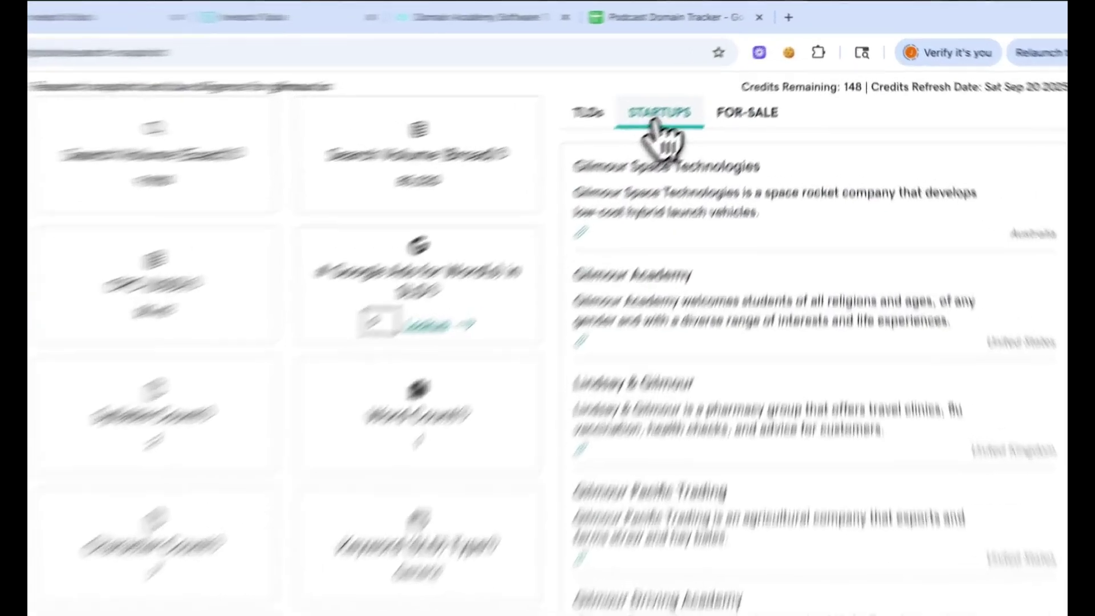
pyautogui.scroll(-3, 711, 181)
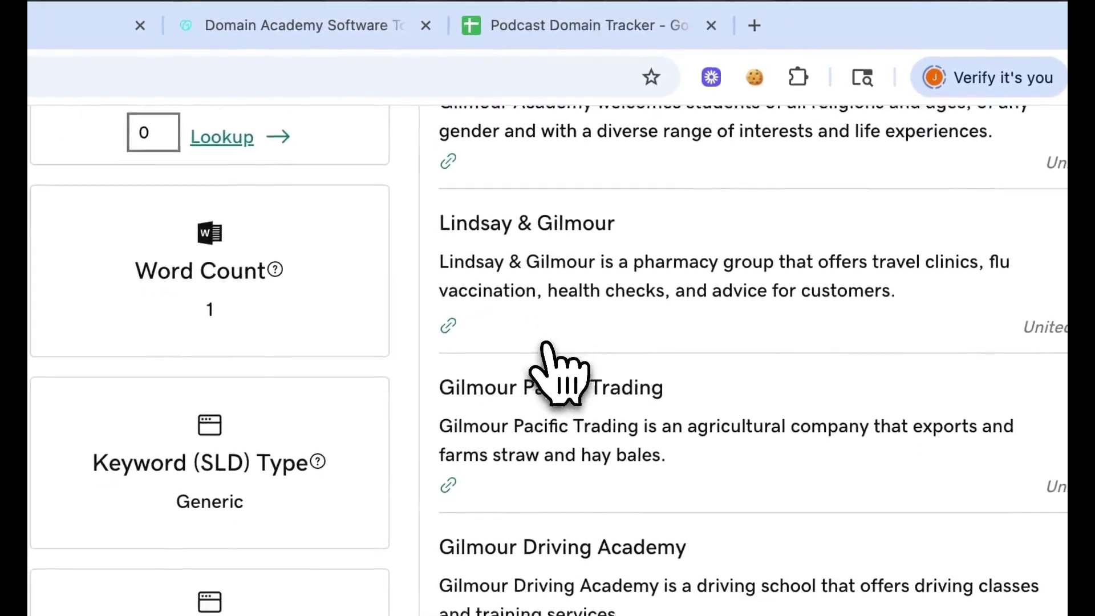
pyautogui.scroll(-6, 546, 347)
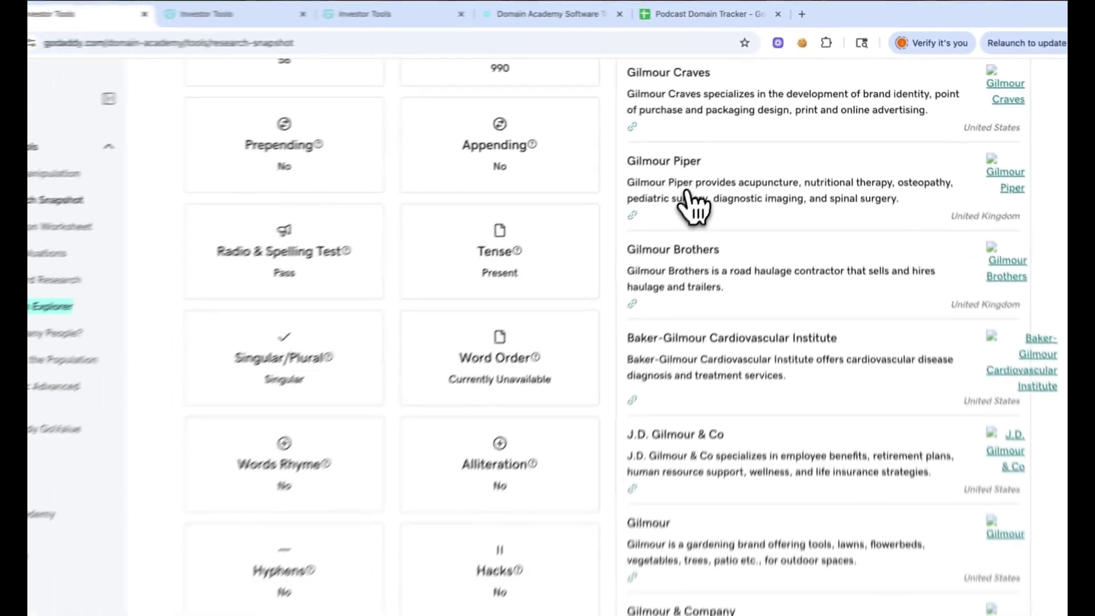
pyautogui.scroll(-2, 693, 206)
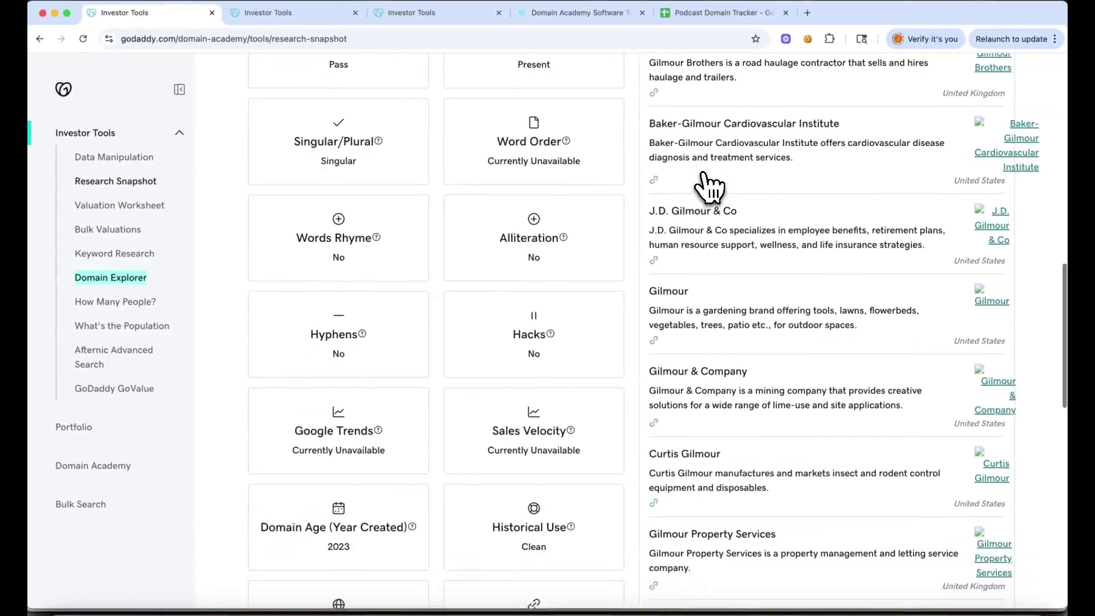
pyautogui.scroll(8, 693, 205)
pyautogui.scroll(5, 710, 185)
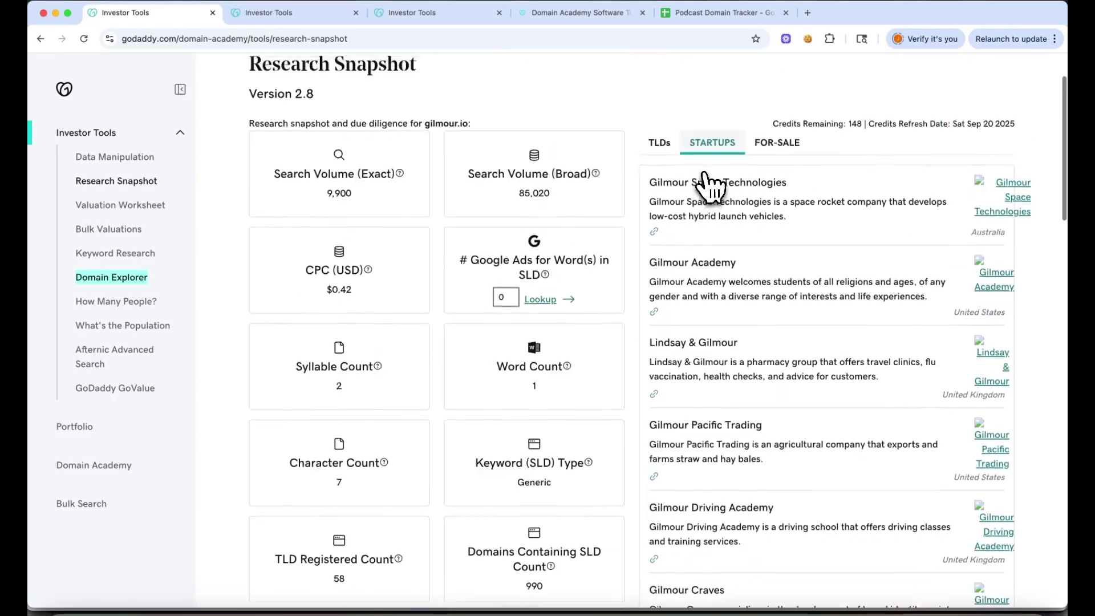
# Open the Crunchbase profile of Gilmour Space Technologies, review its metrics, funding and key people, and return to the Research Snapshot
pyautogui.click(1020, 207)
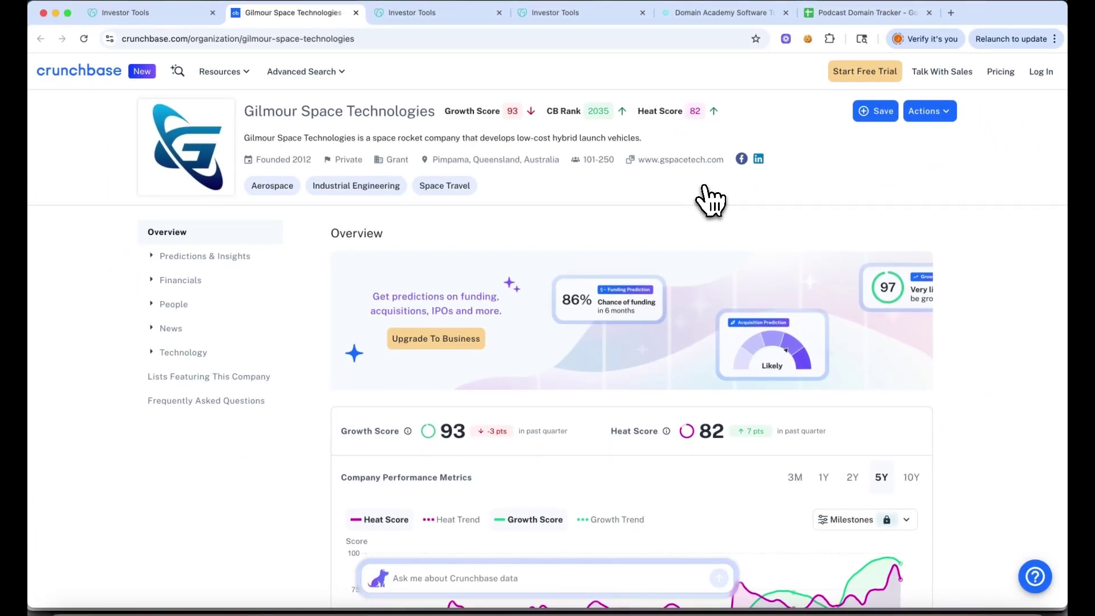
pyautogui.scroll(-7, 730, 319)
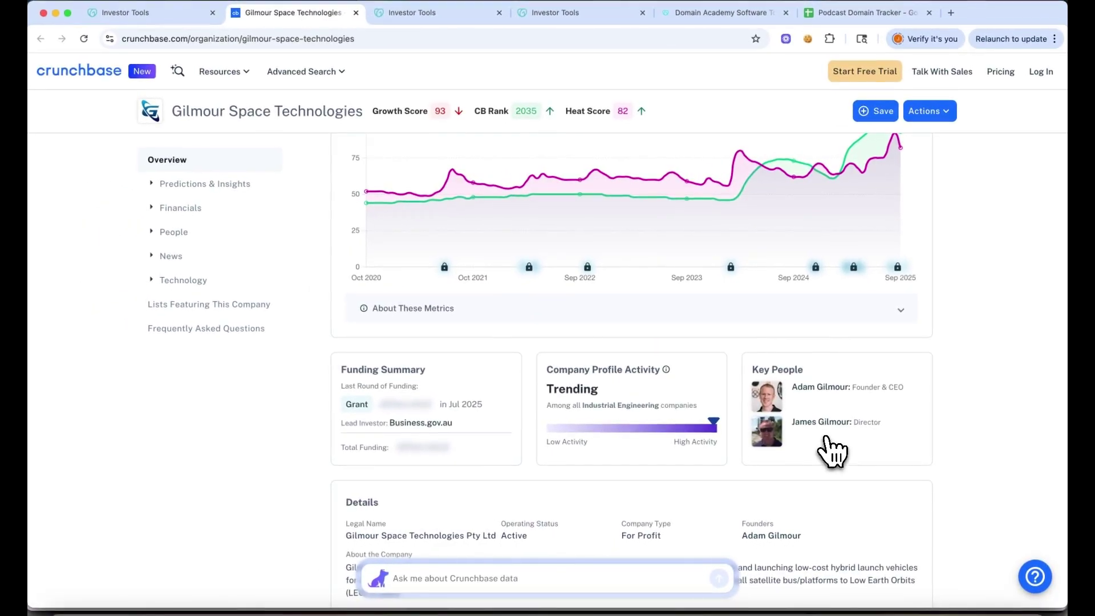
pyautogui.scroll(8, 833, 451)
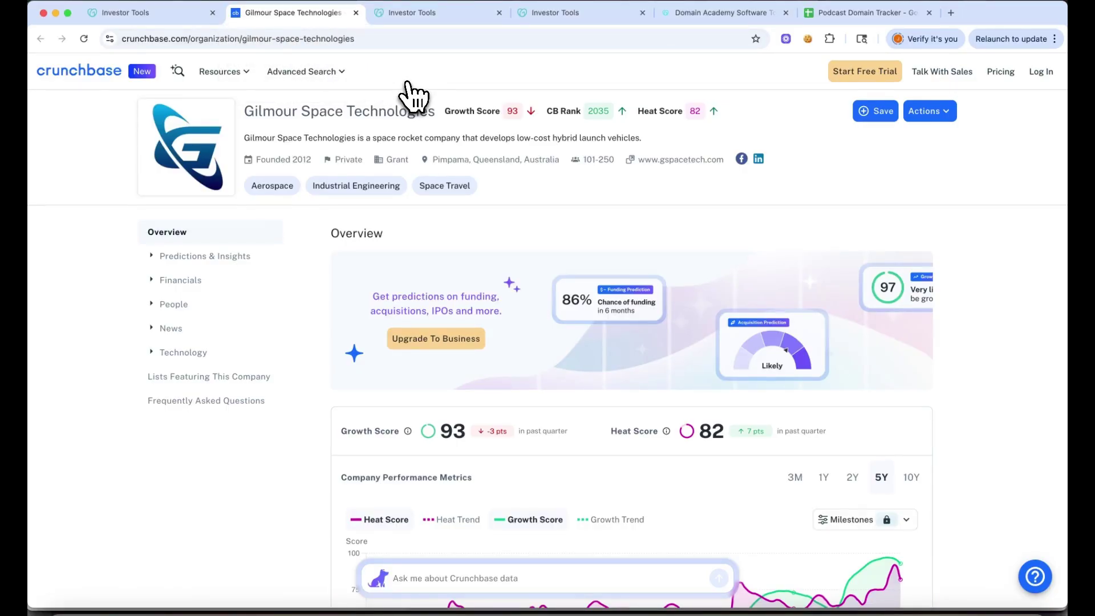
pyautogui.click(180, 14)
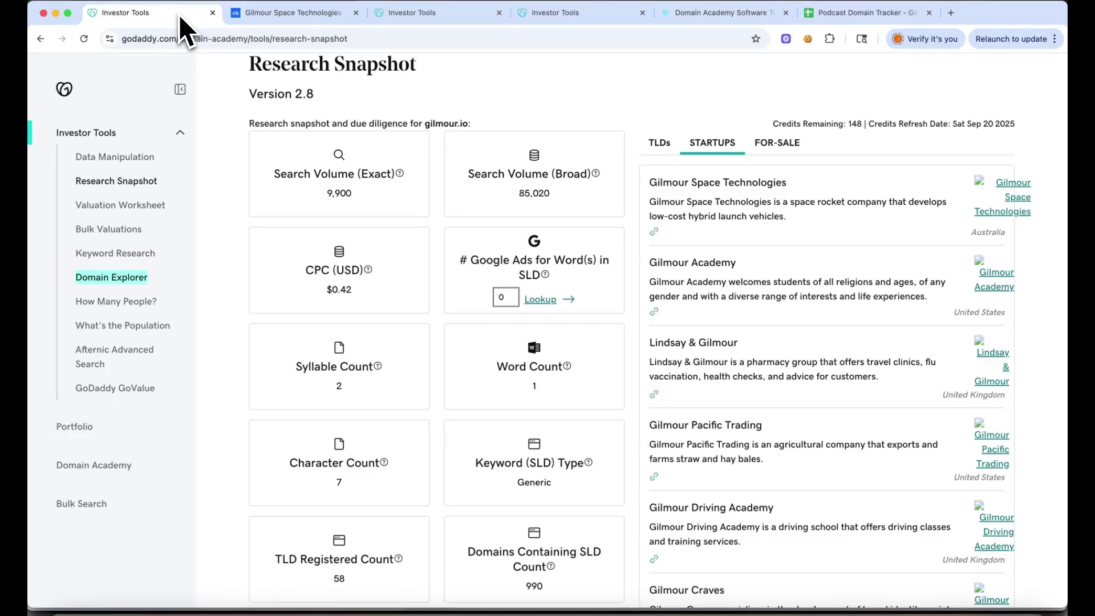
# Return to the Gilmour.io Valuation Worksheet and compare the sale values and types of darby.io, claude.io, stephan.io and harriet.io
pyautogui.click(547, 12)
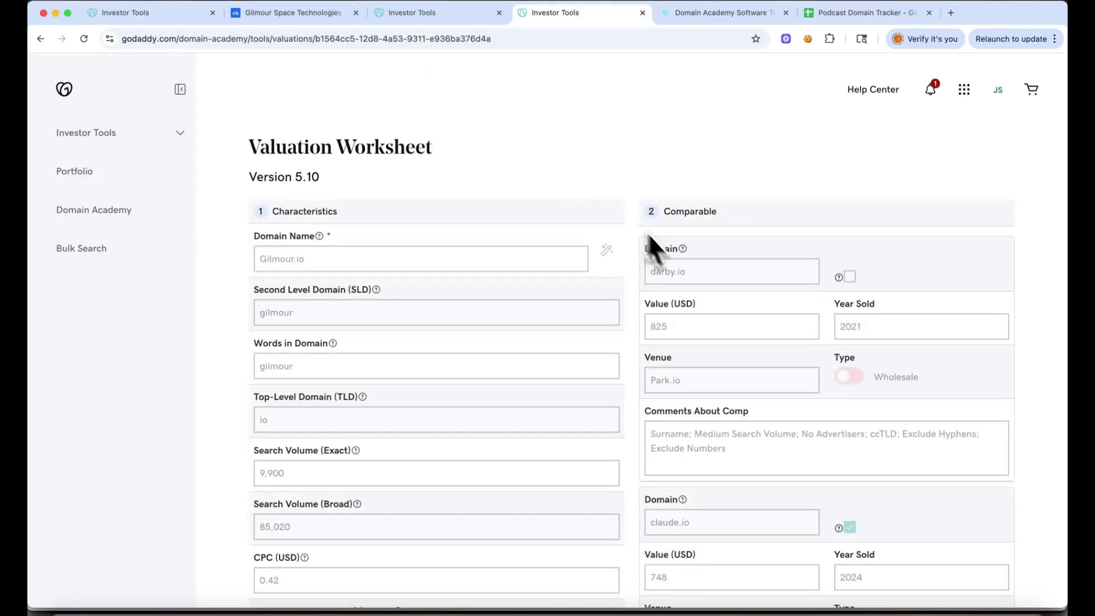
pyautogui.scroll(-5, 682, 324)
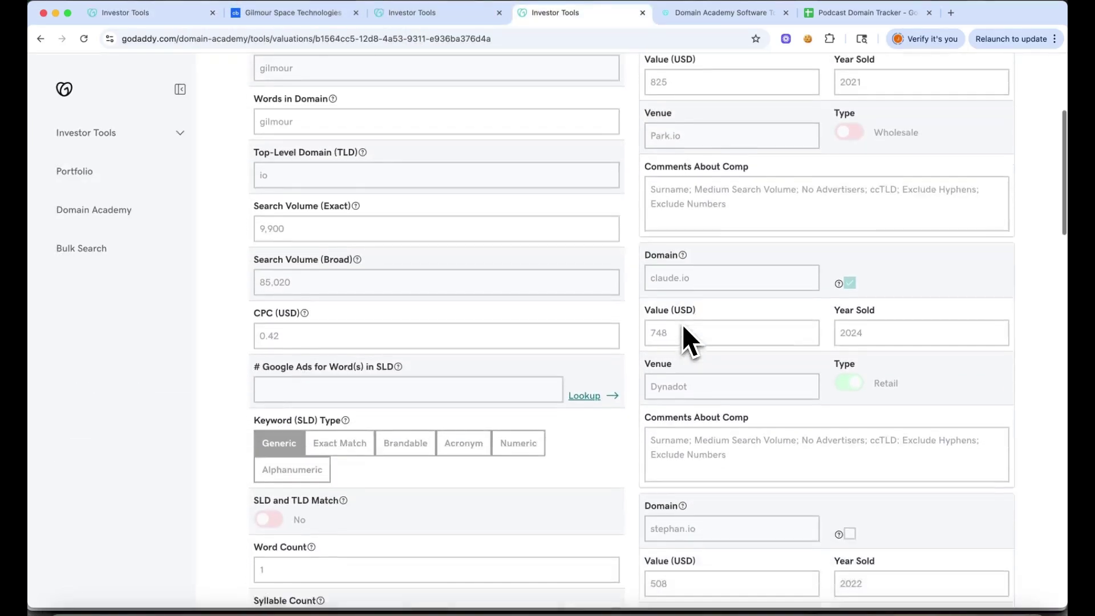
pyautogui.scroll(-6, 682, 324)
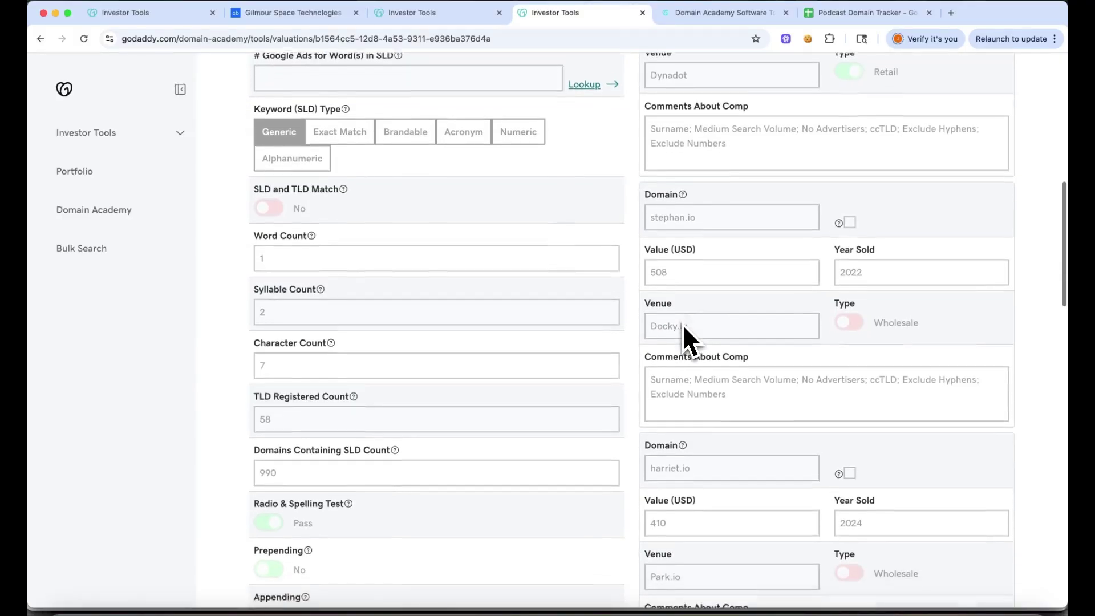
pyautogui.scroll(-1, 682, 324)
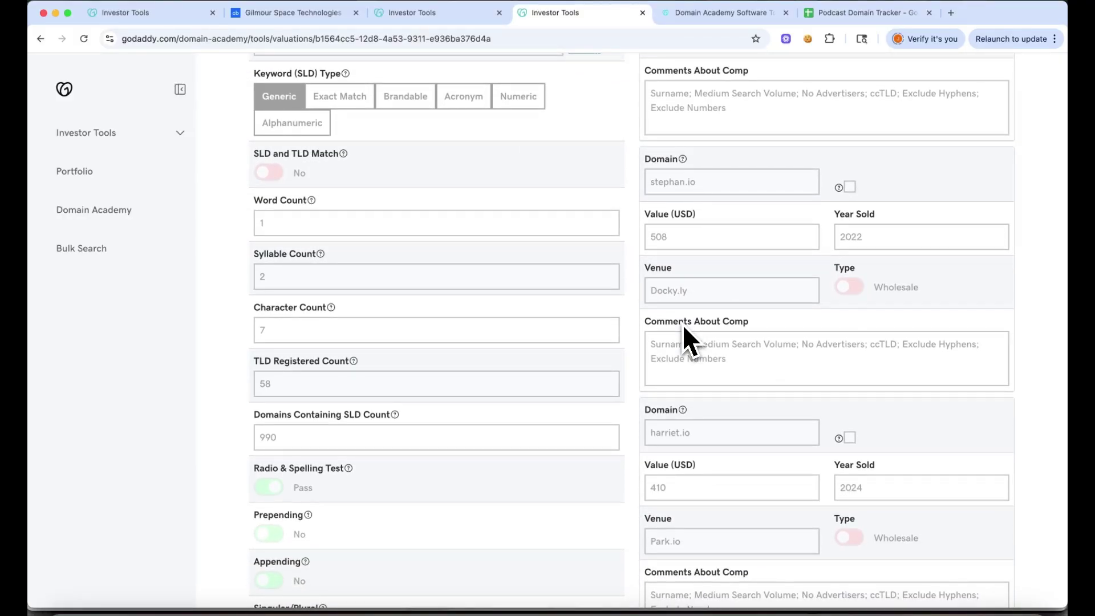
pyautogui.scroll(-2, 682, 324)
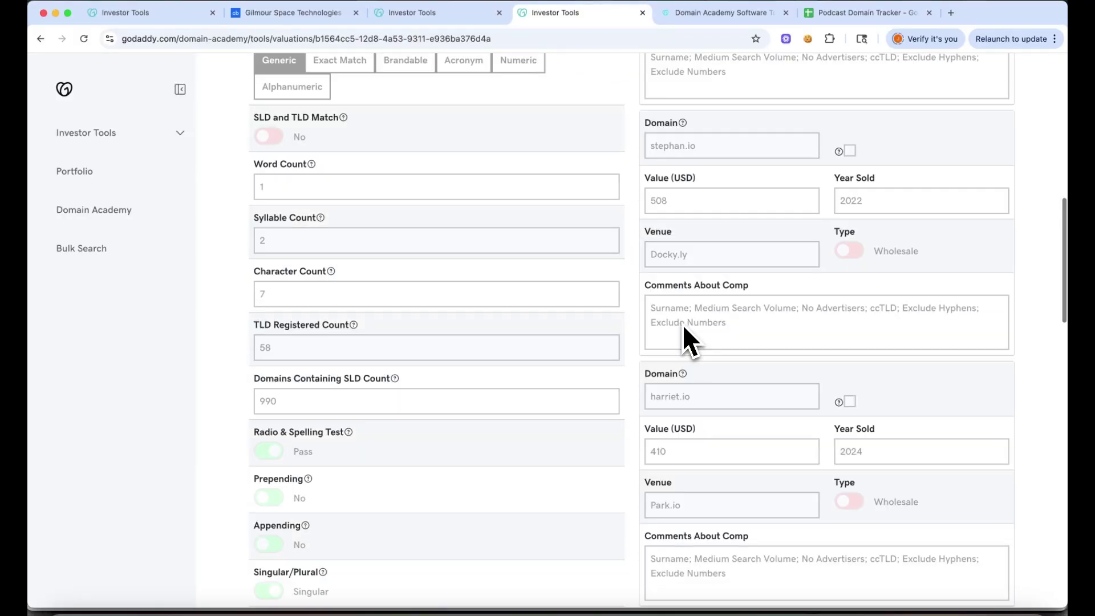
pyautogui.scroll(6, 682, 323)
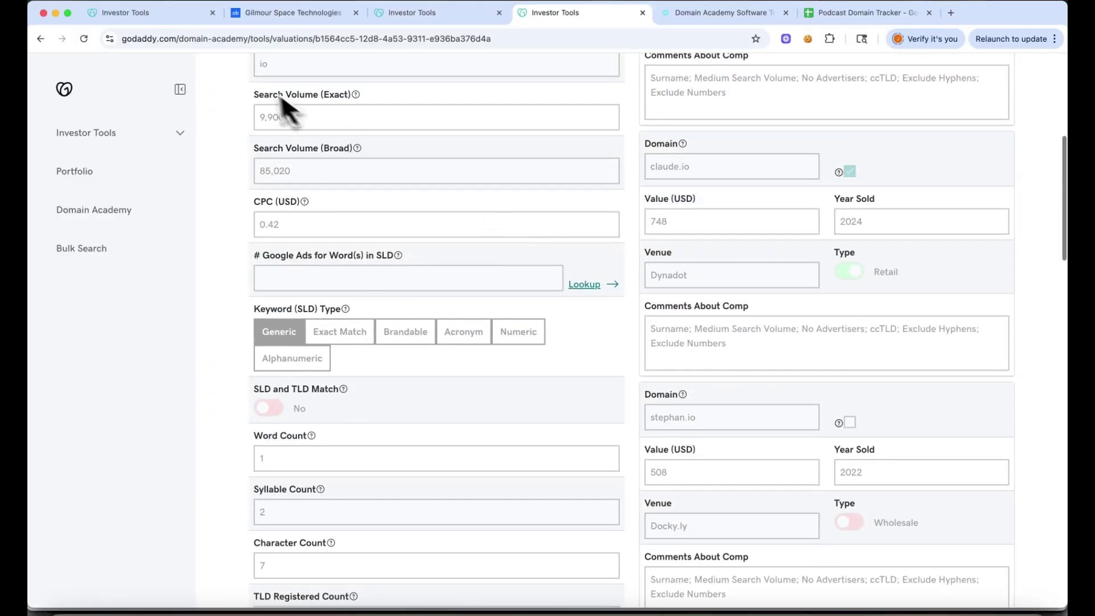
# Open the How Many People? tool from the Research Snapshot and look up how common the last name gilmour is
pyautogui.click(188, 13)
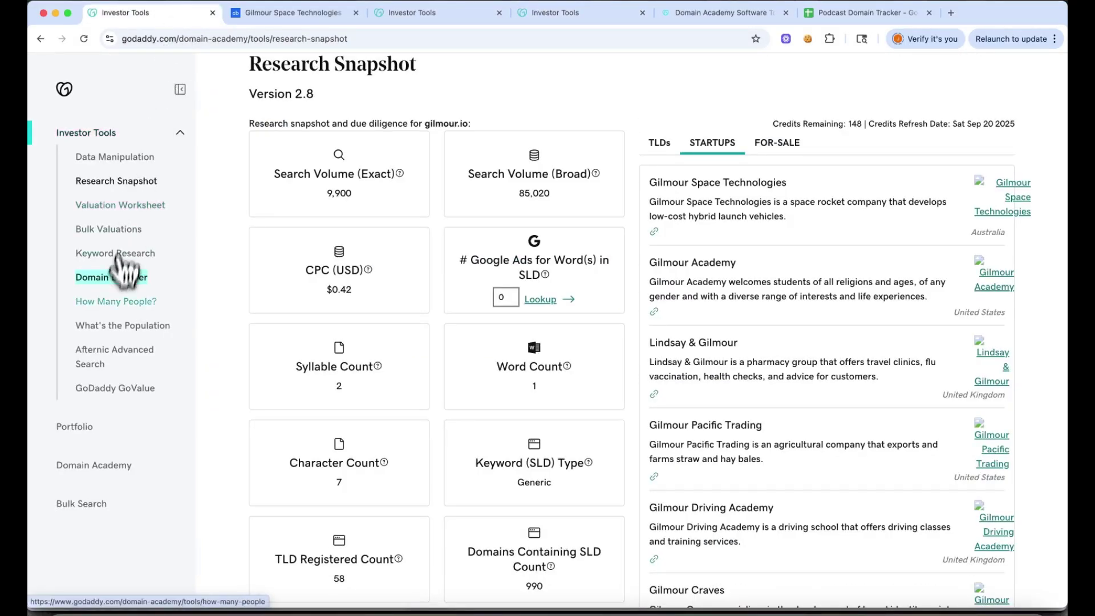
pyautogui.click(114, 301)
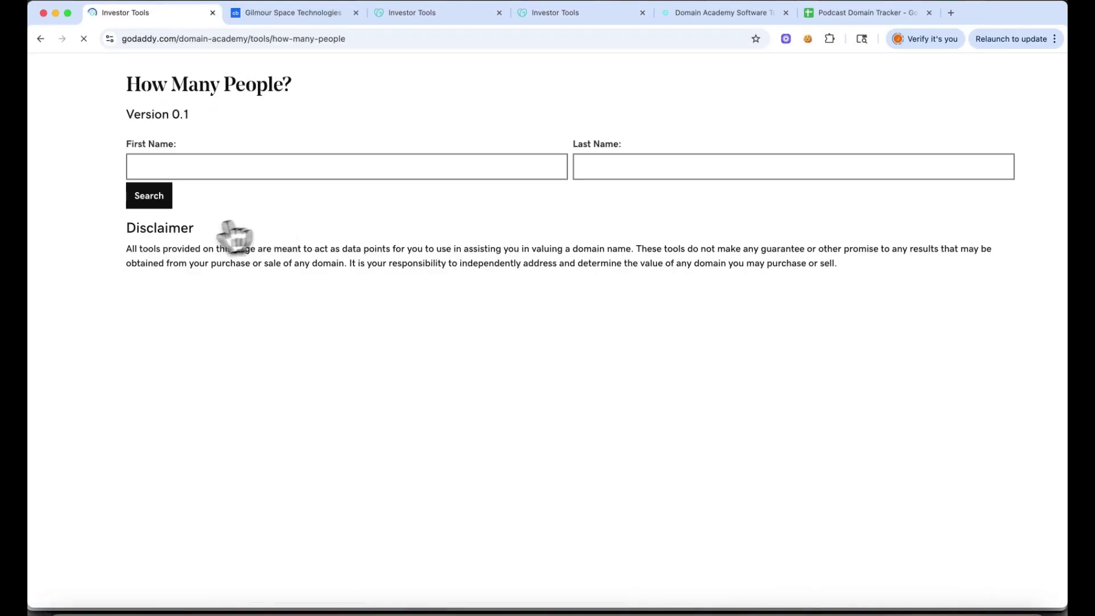
pyautogui.click(667, 258)
pyautogui.write('gilmour')
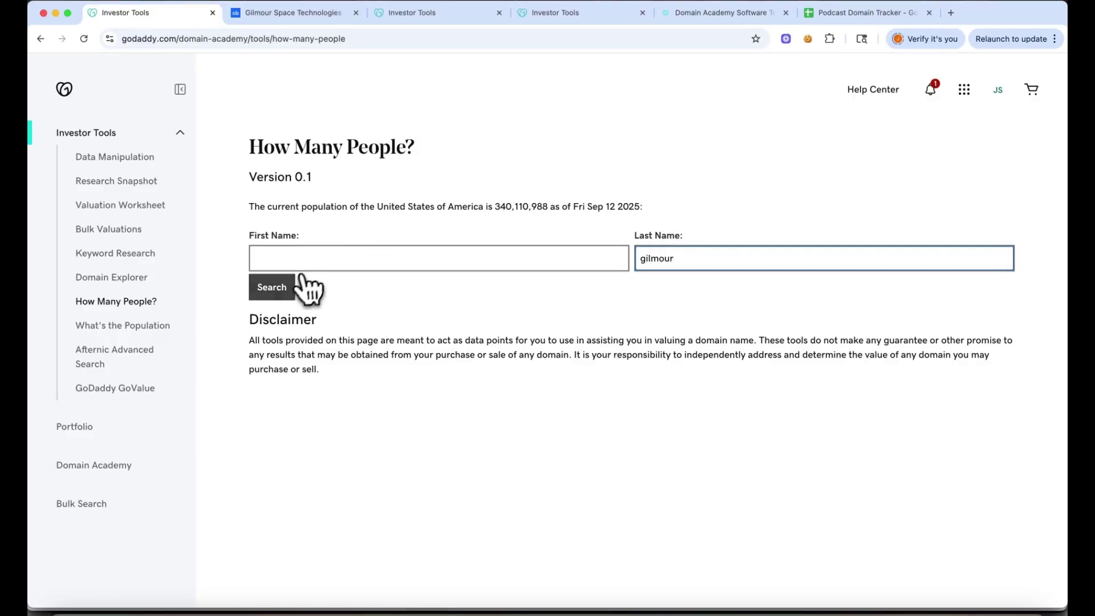
pyautogui.click(287, 291)
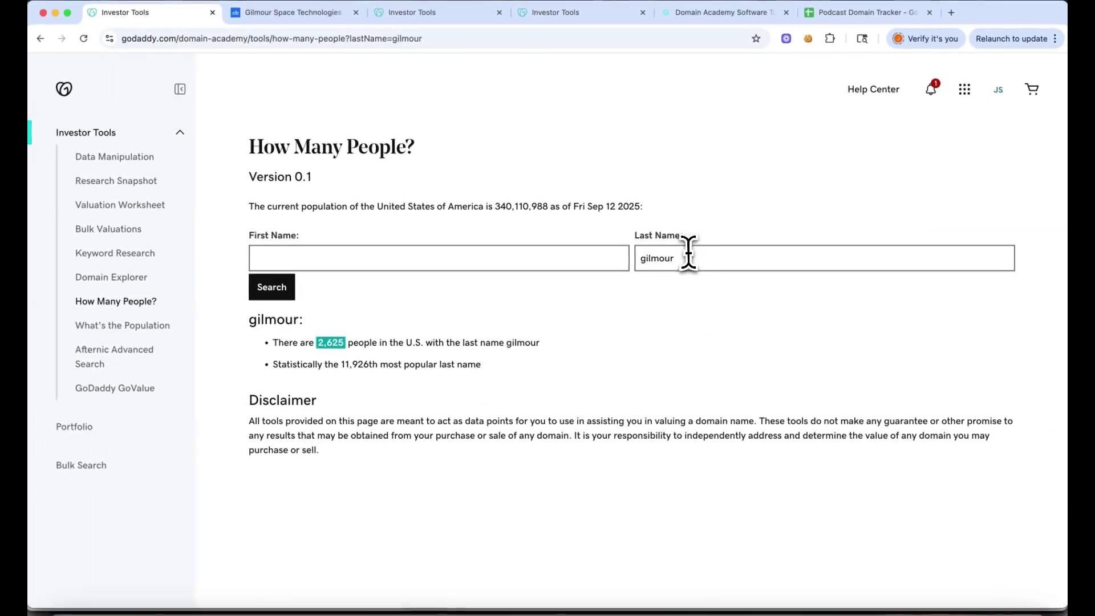
# Change the last name to the alternative spelling gilmore and look up how many people have it
pyautogui.click(684, 258)
pyautogui.press('BackSpace')
pyautogui.press('BackSpace')
pyautogui.write('re')
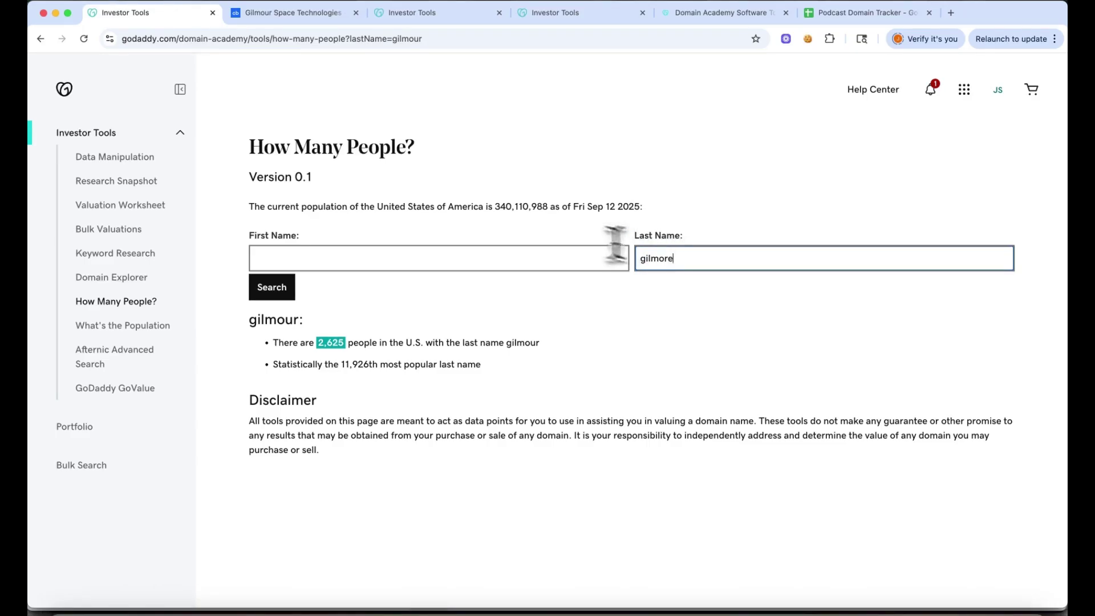
pyautogui.click(282, 294)
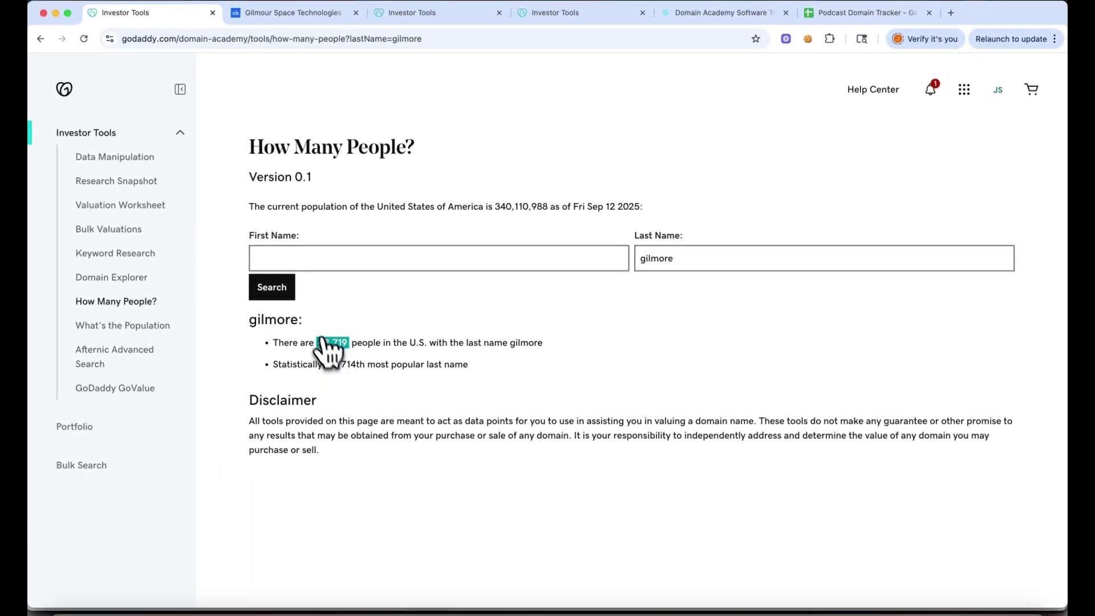
pyautogui.click(698, 264)
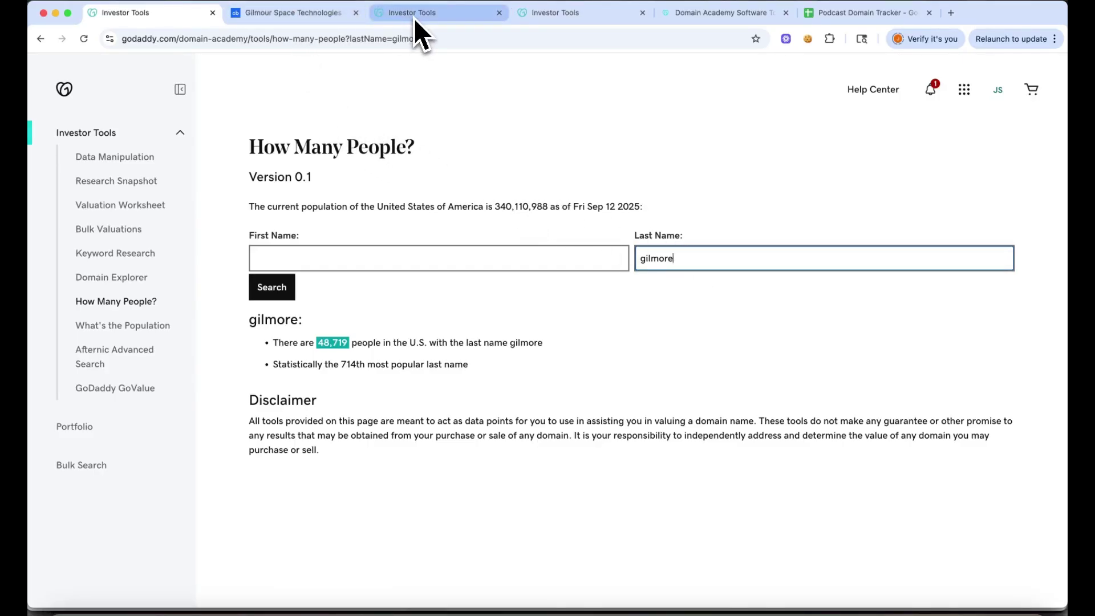
# Switch to the Podcast Domain Tracker spreadsheet and show its Leaderboard sheet
pyautogui.press('super+6')
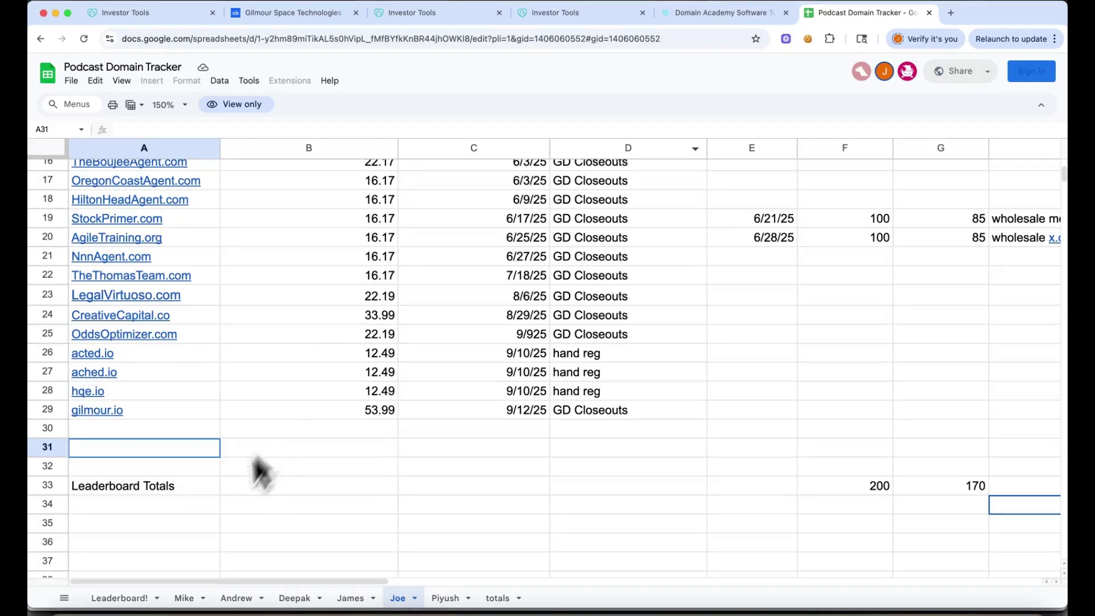
pyautogui.click(128, 598)
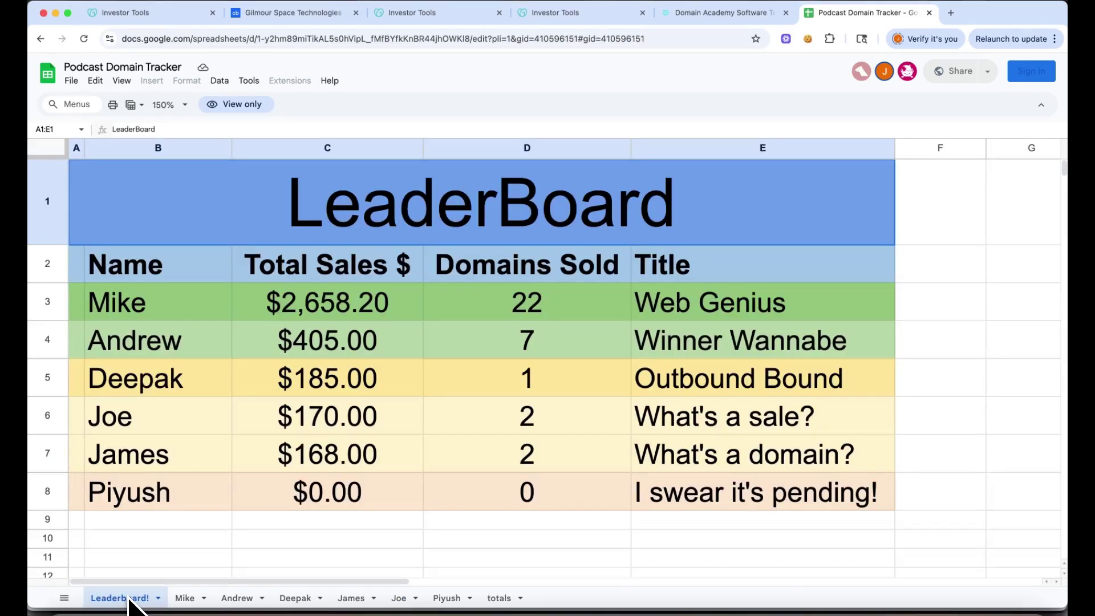